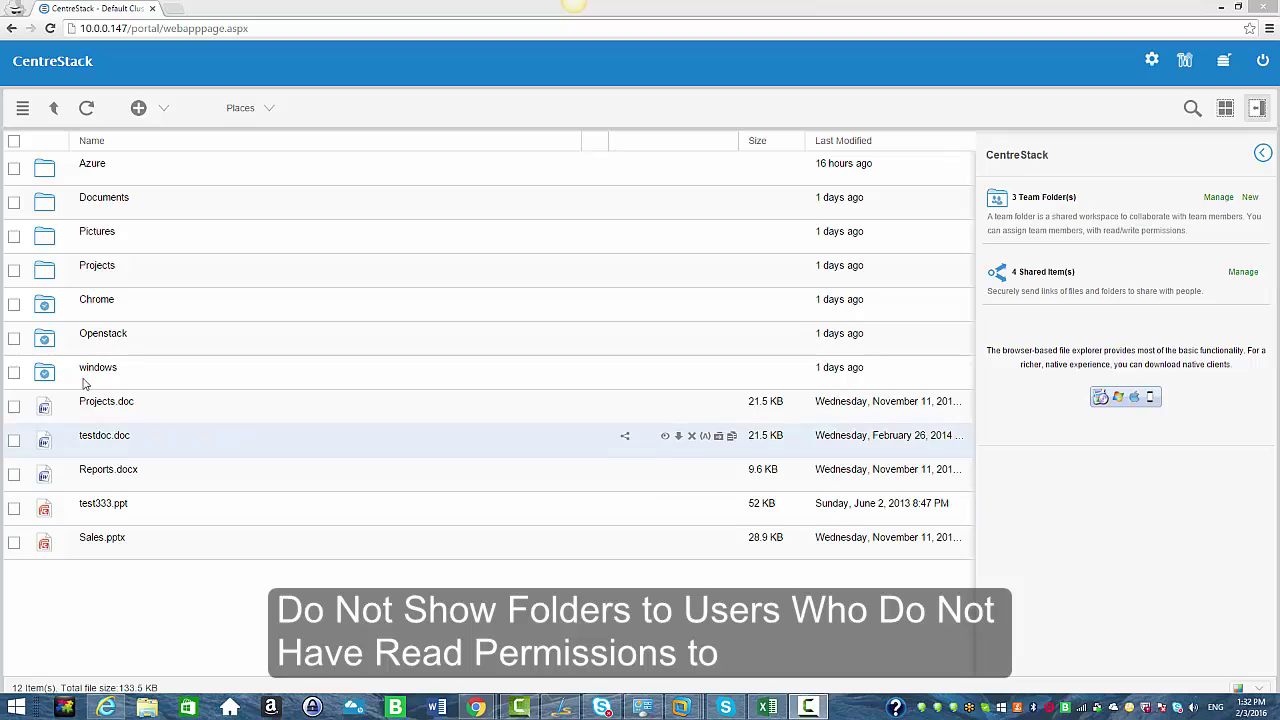
# As admin, review the Projects team folder's members and permissions, then browse its contents
pyautogui.rightClick(88, 271)
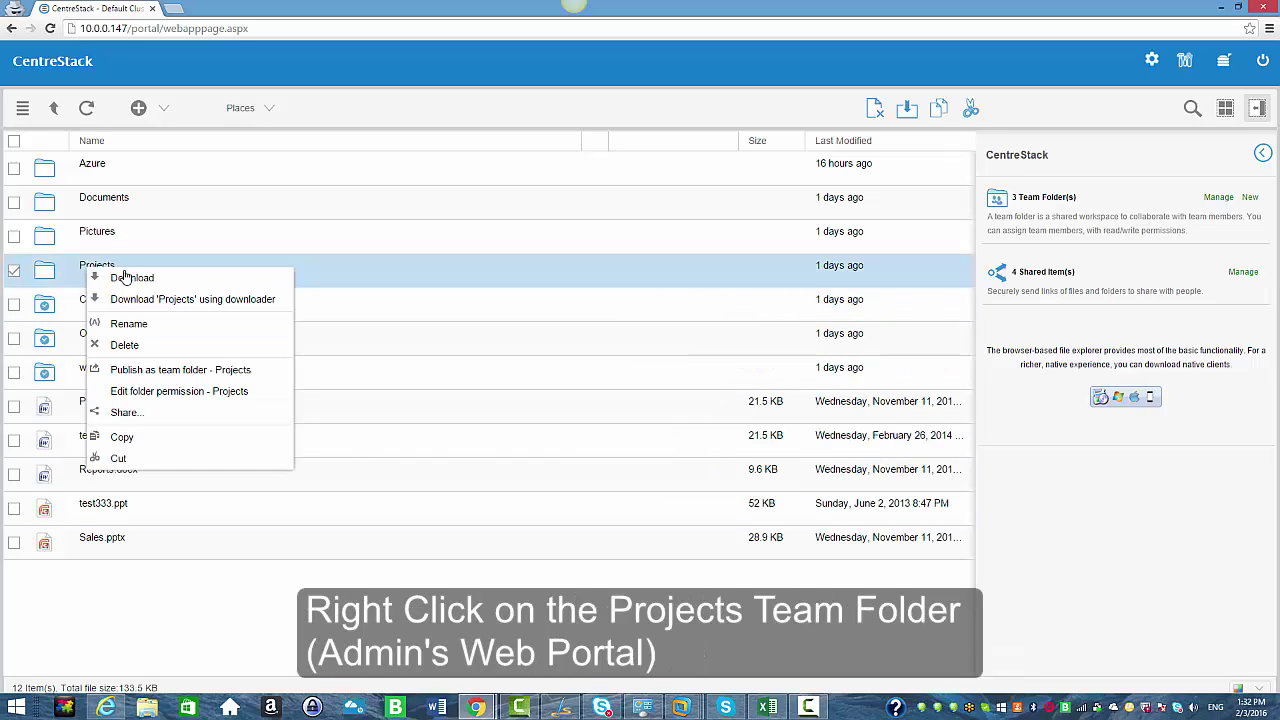
pyautogui.click(135, 370)
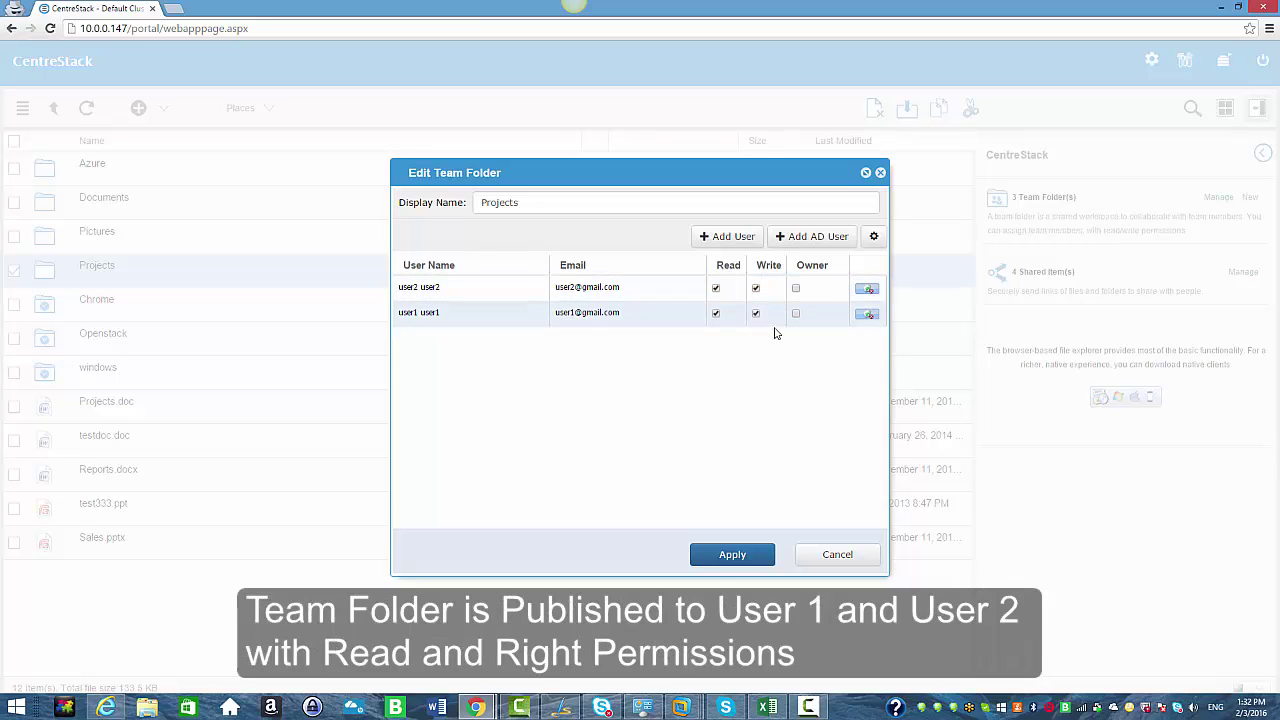
pyautogui.click(835, 554)
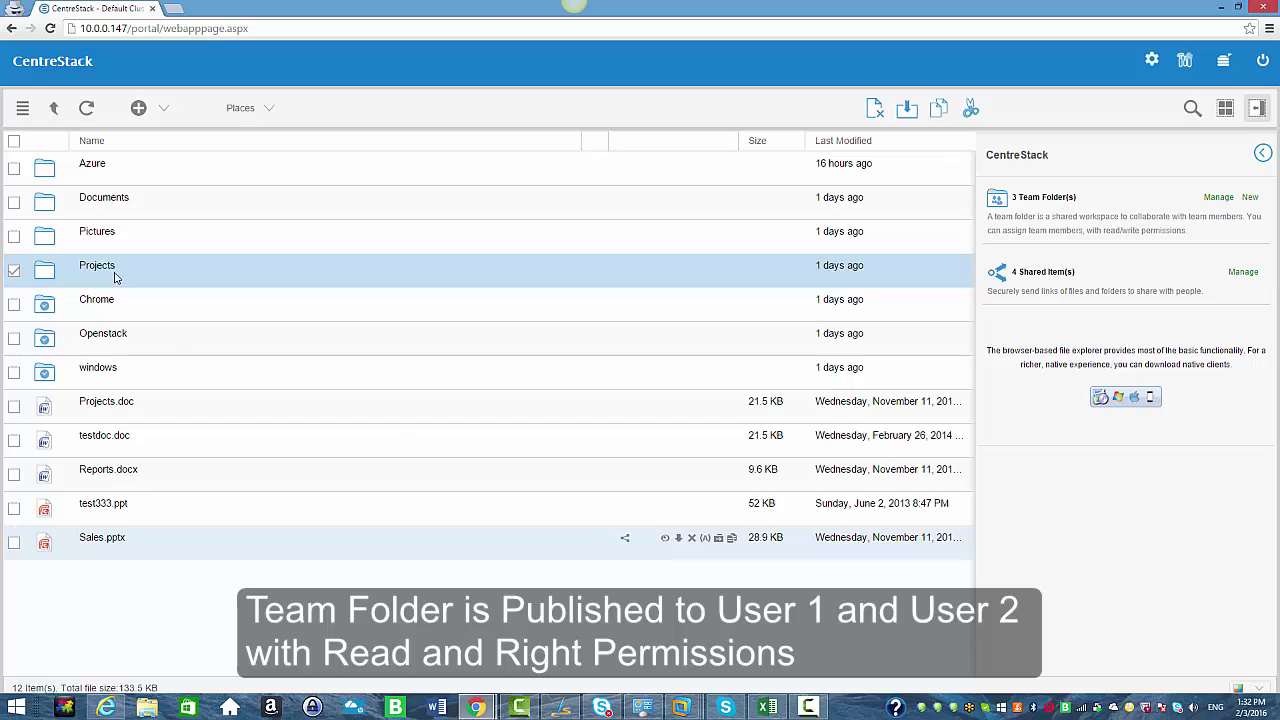
pyautogui.click(88, 279)
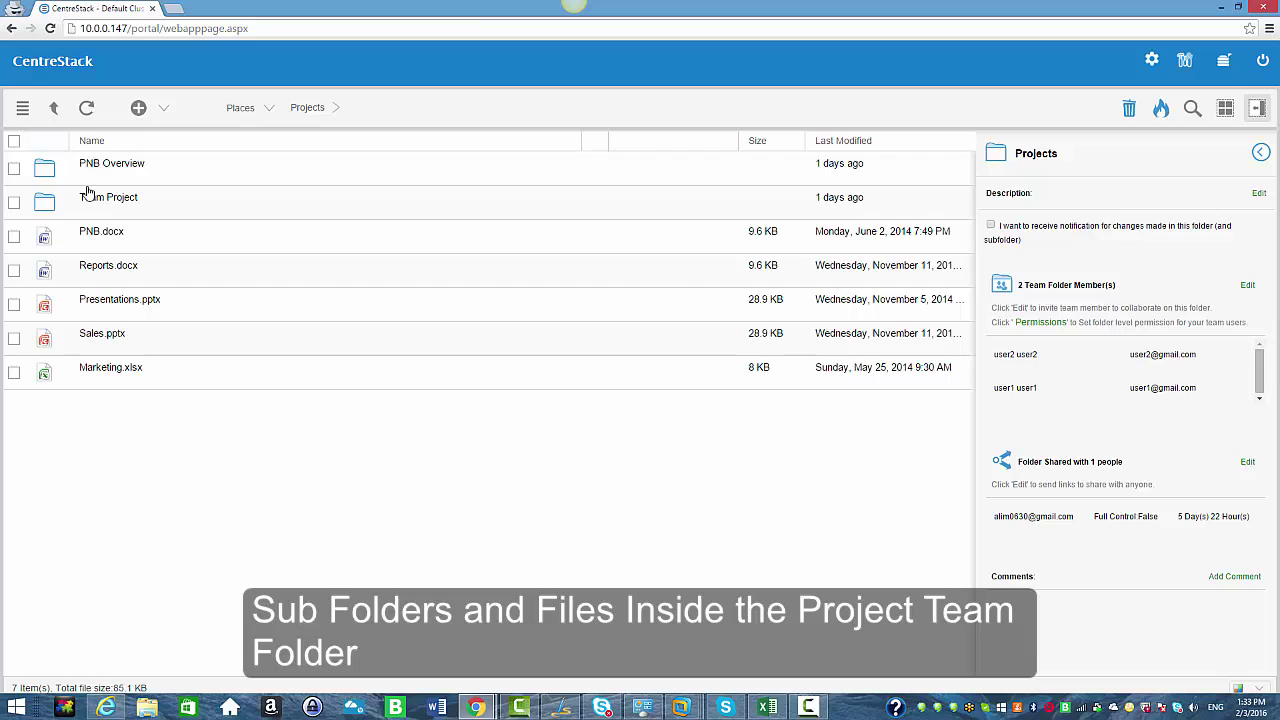
pyautogui.click(55, 110)
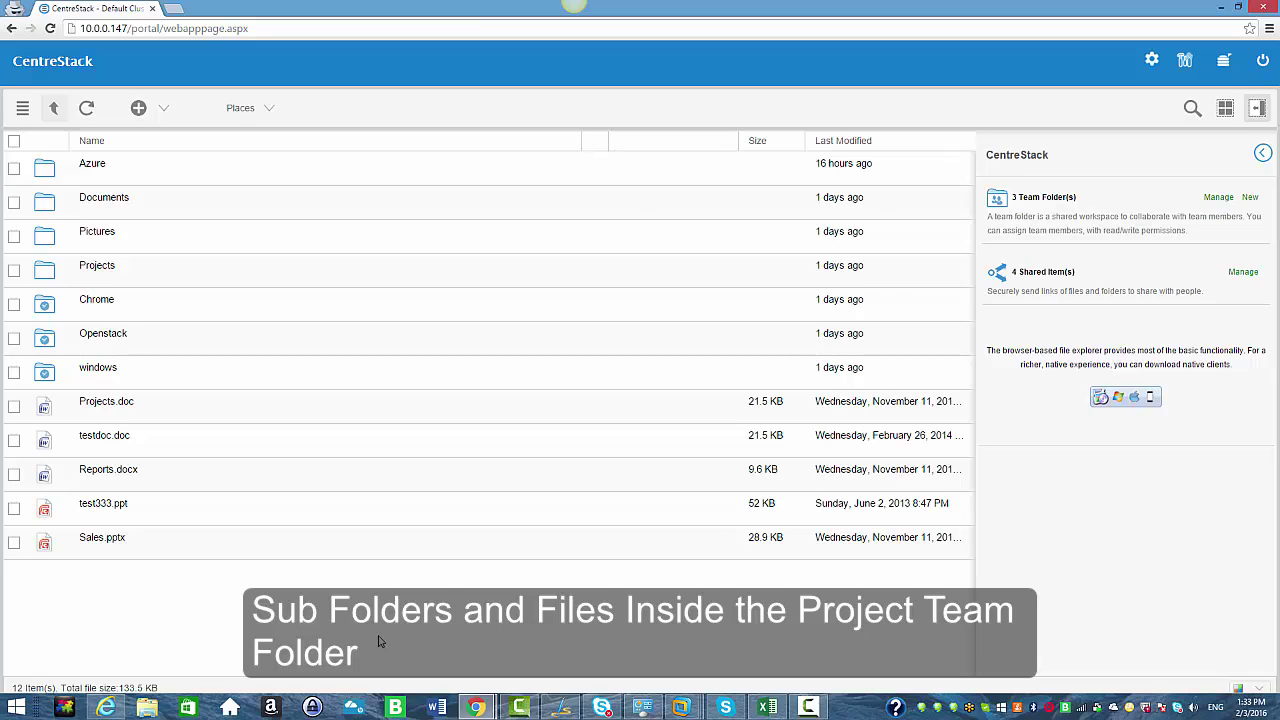
# Check the Projects (Team Folder) contents in the user1 and user2 sessions before changing policy
pyautogui.click(106, 707)
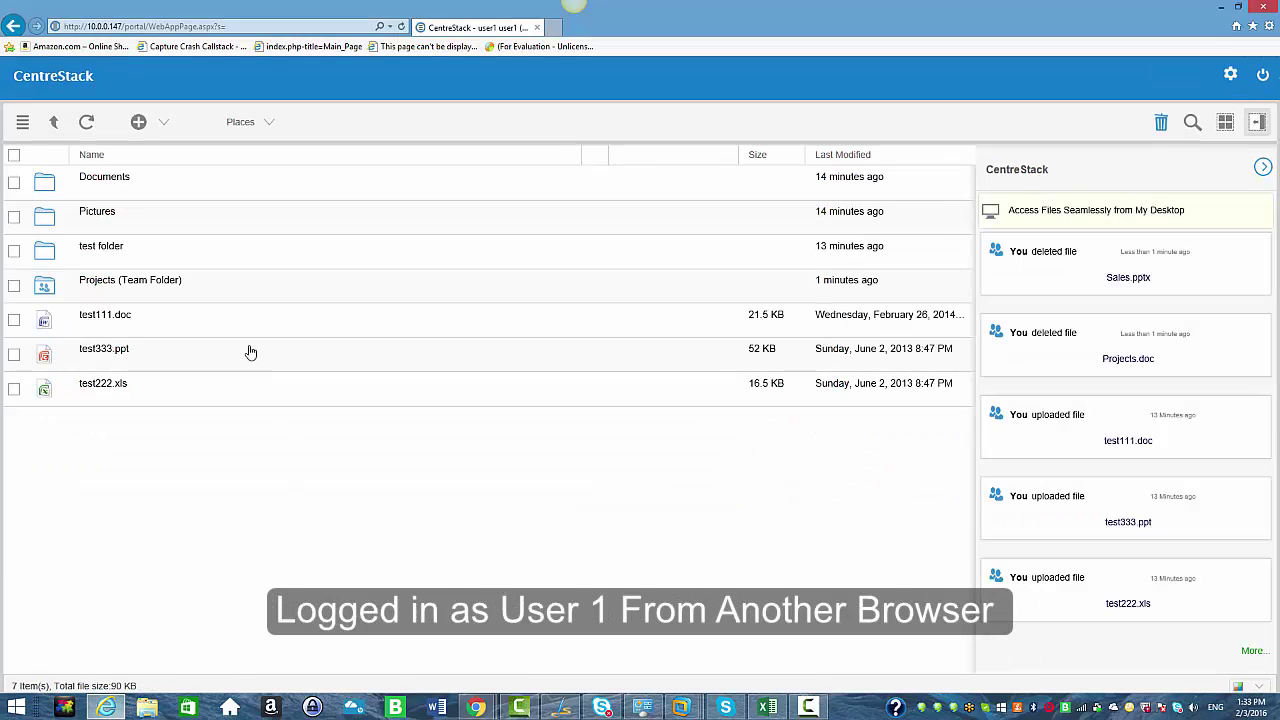
pyautogui.click(86, 122)
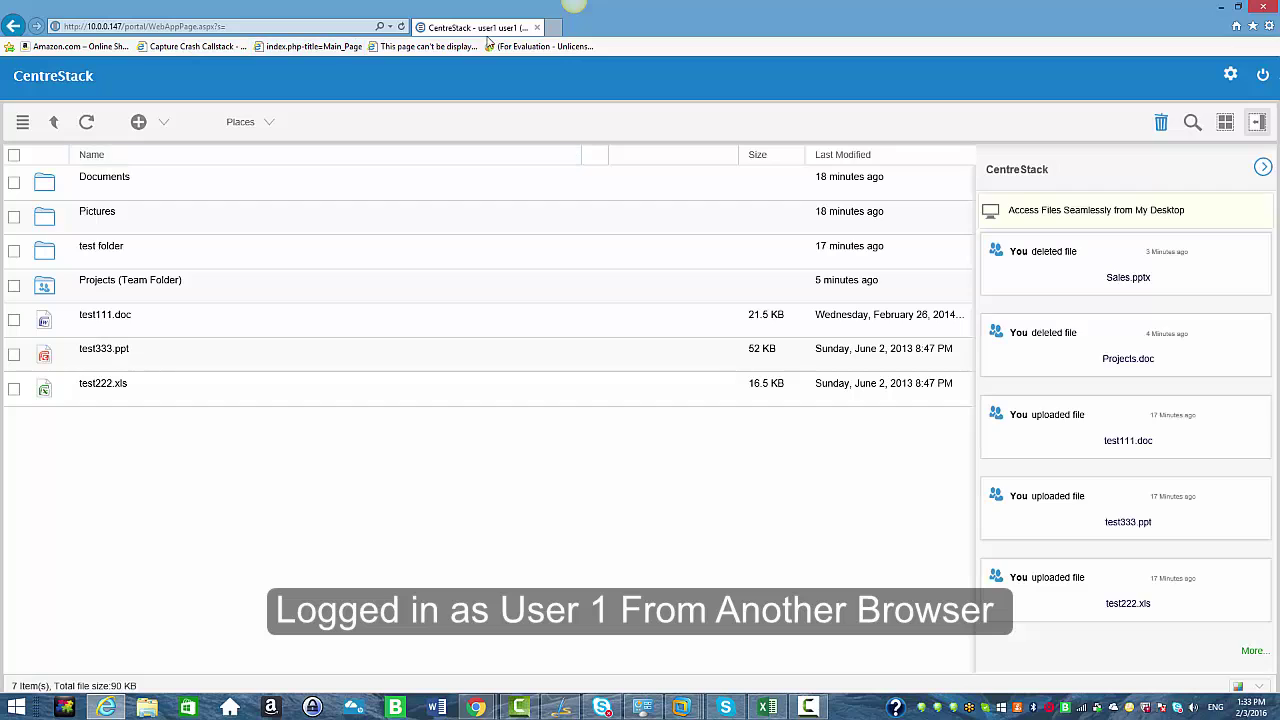
pyautogui.click(116, 289)
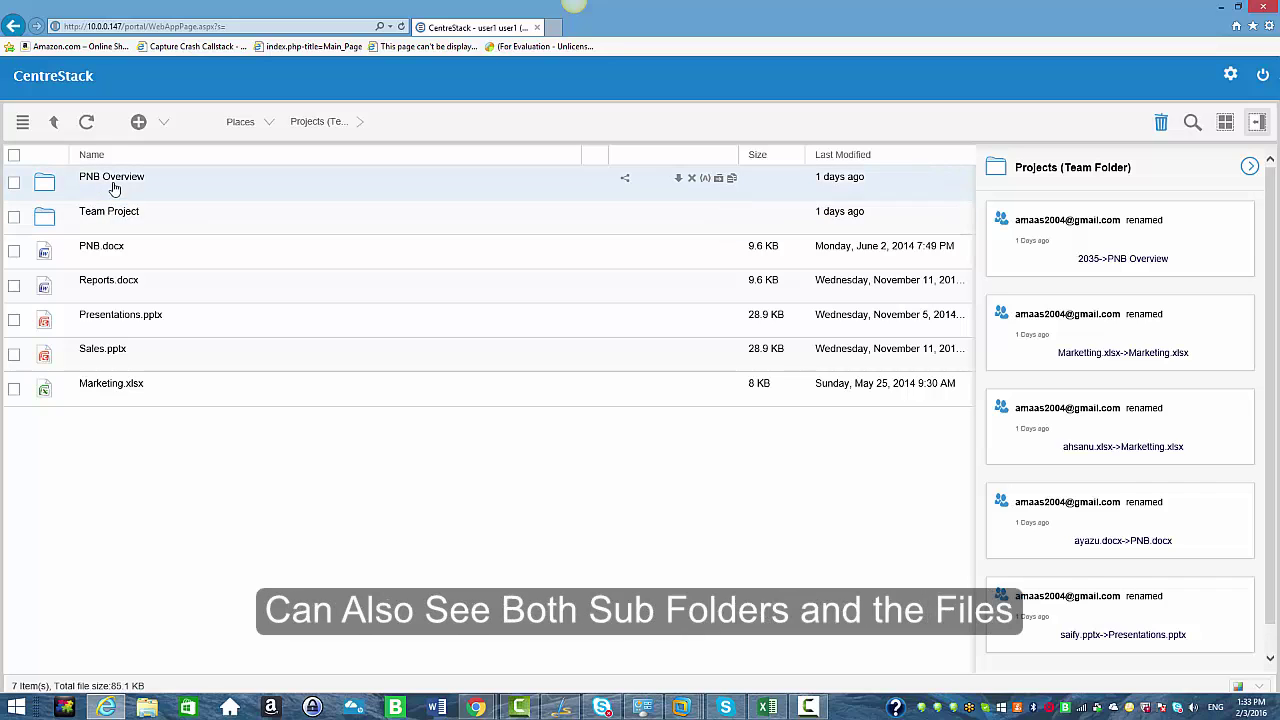
pyautogui.click(54, 123)
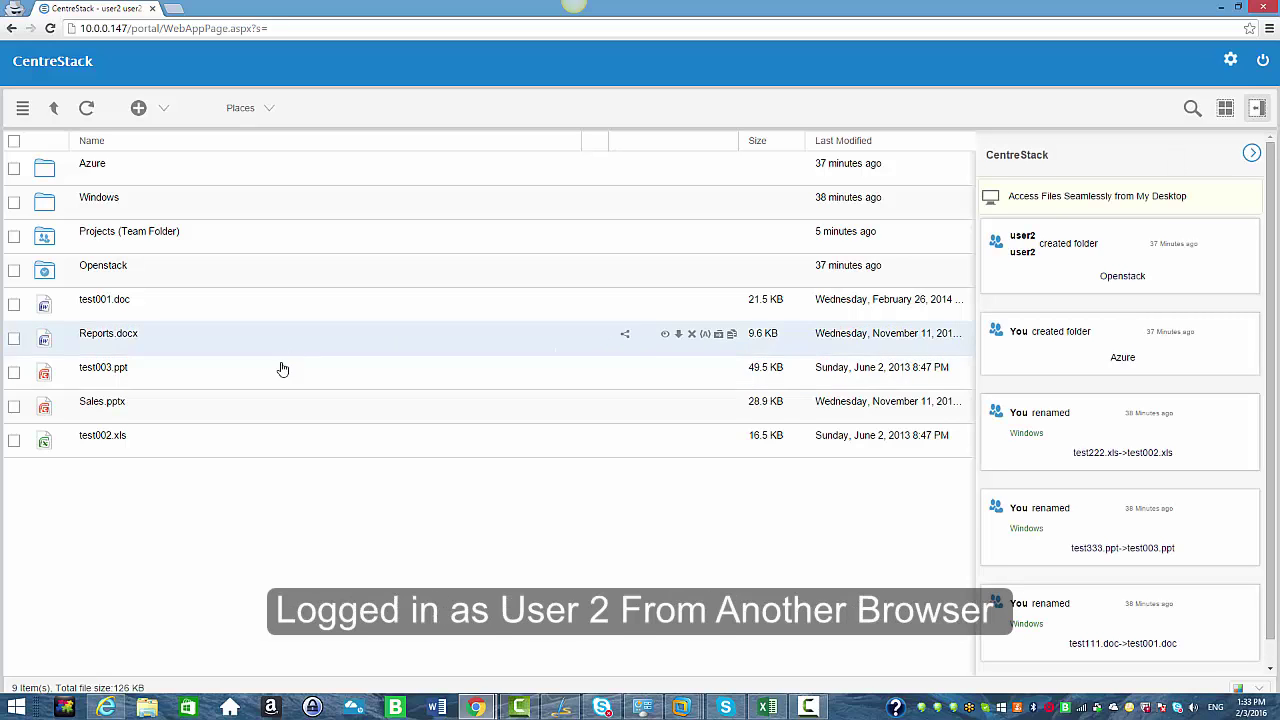
pyautogui.click(102, 233)
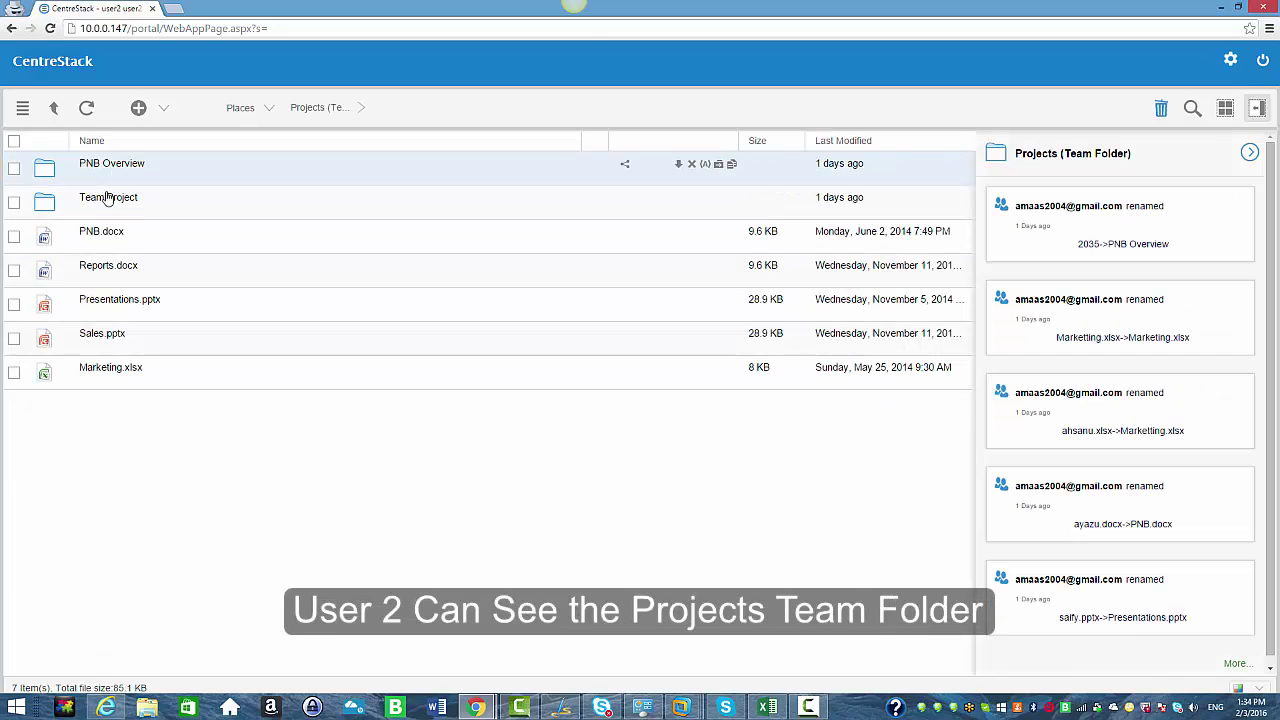
pyautogui.click(53, 110)
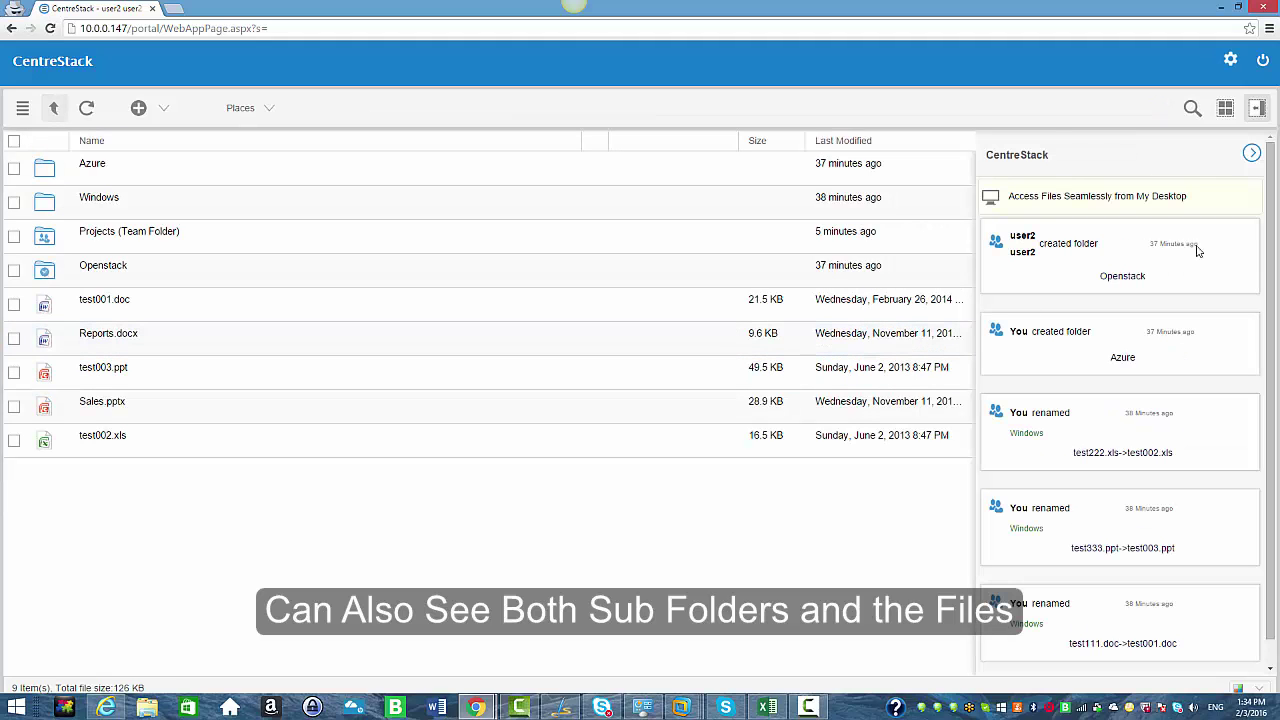
pyautogui.click(477, 708)
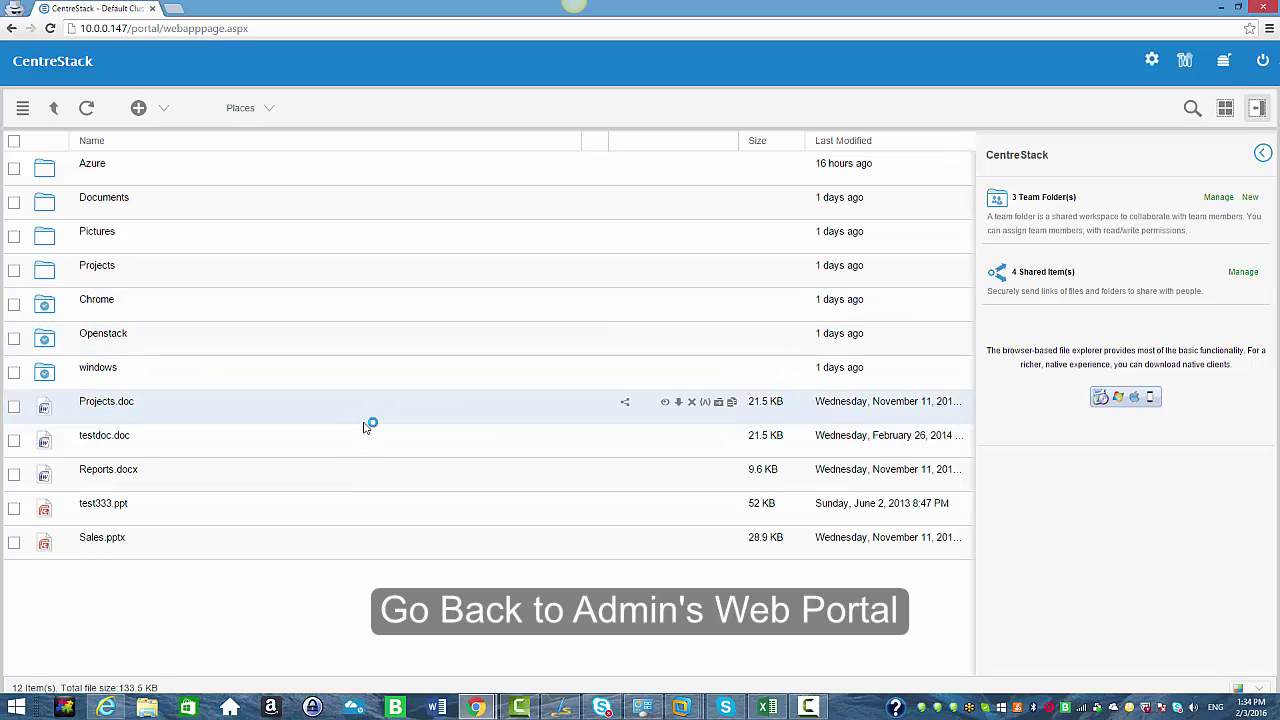
# In Group Policy > Security > Folder and Storage, enable "Don't show folder that user doesn't have read permission"
pyautogui.click(1184, 61)
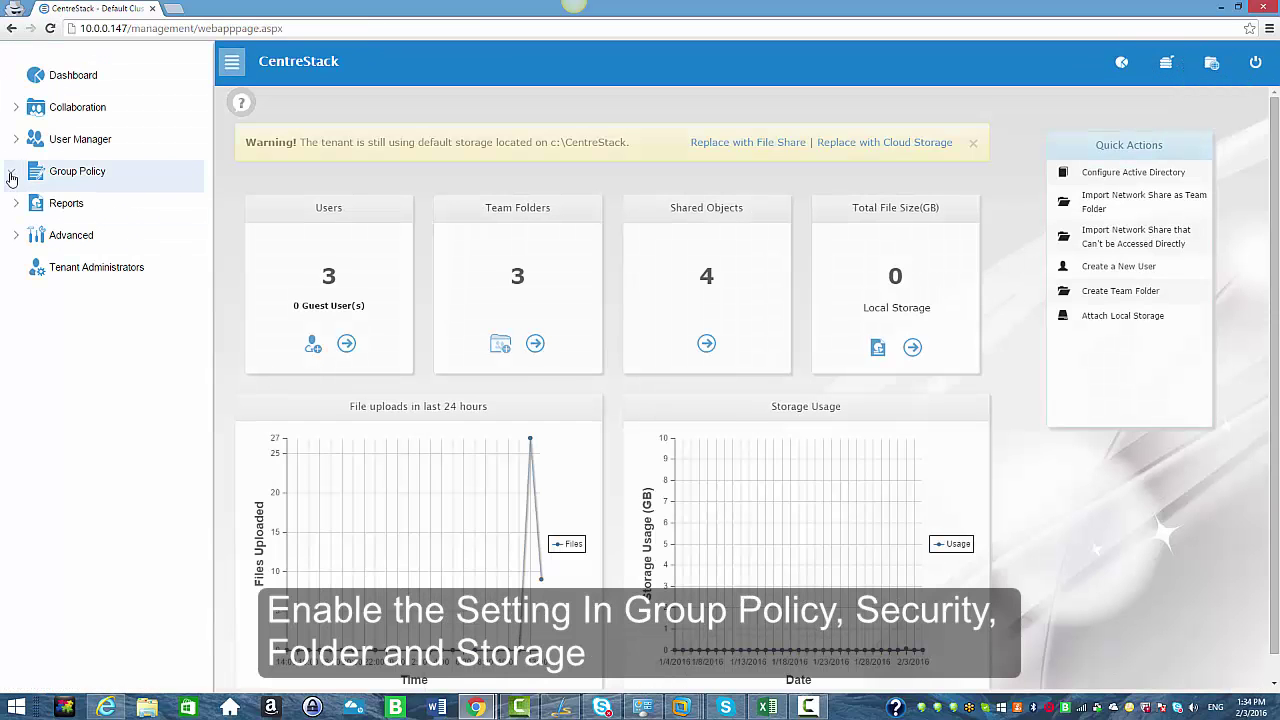
pyautogui.click(13, 174)
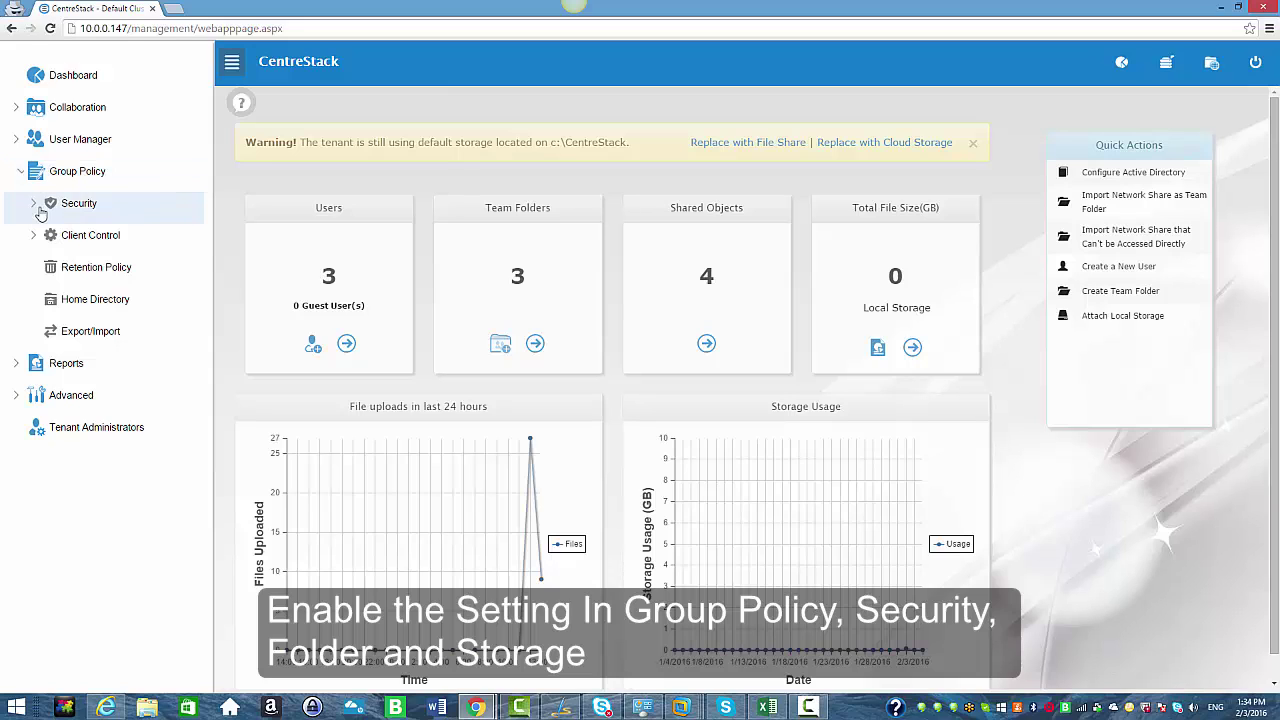
pyautogui.click(34, 208)
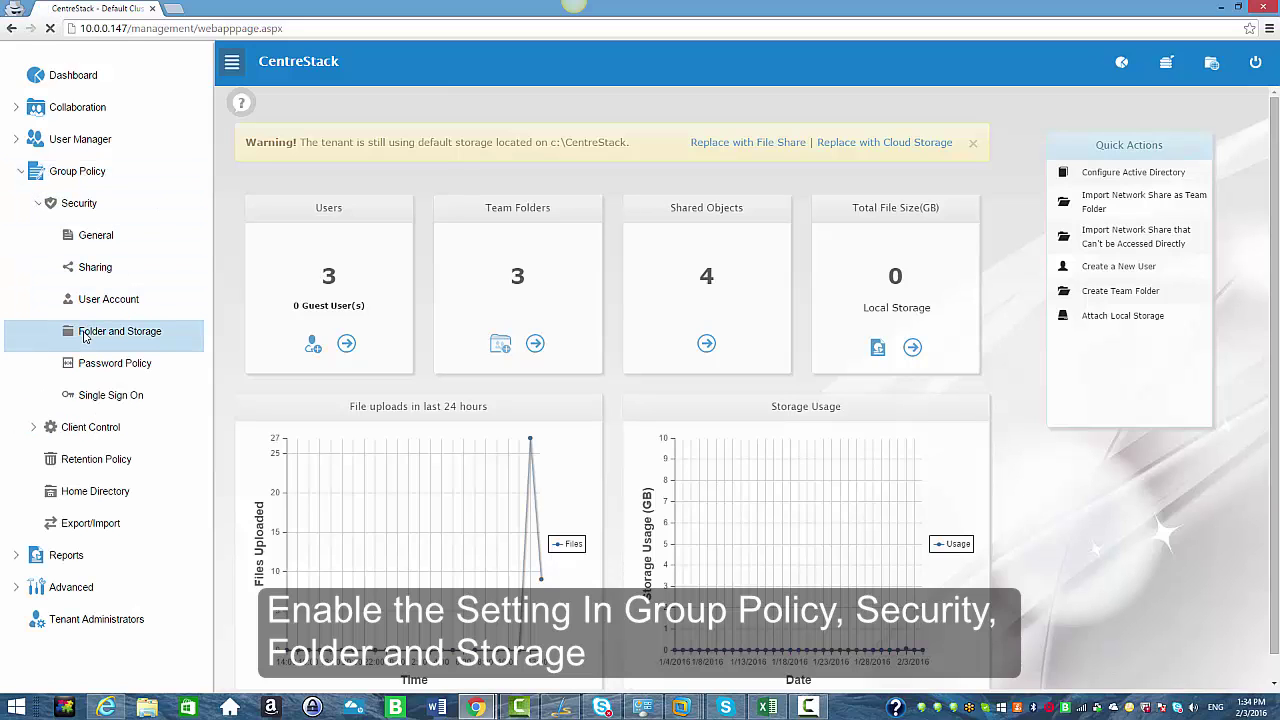
pyautogui.click(84, 334)
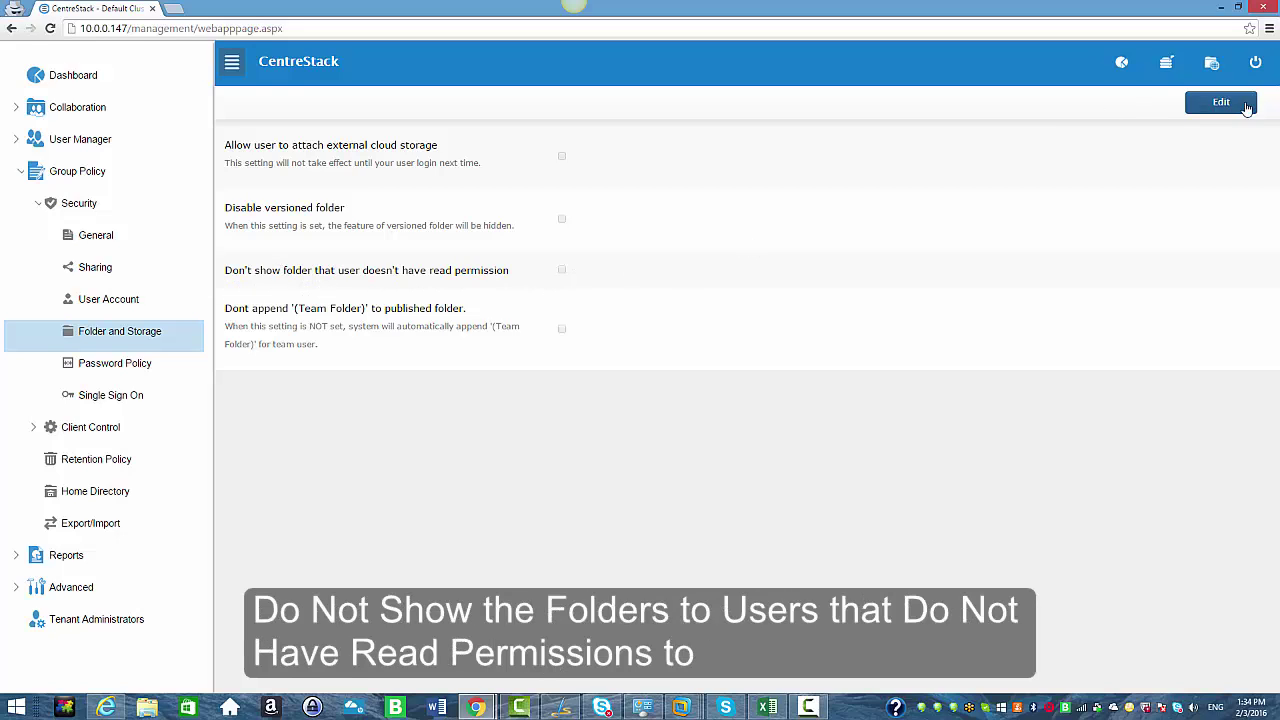
pyautogui.click(1192, 105)
pyautogui.click(563, 270)
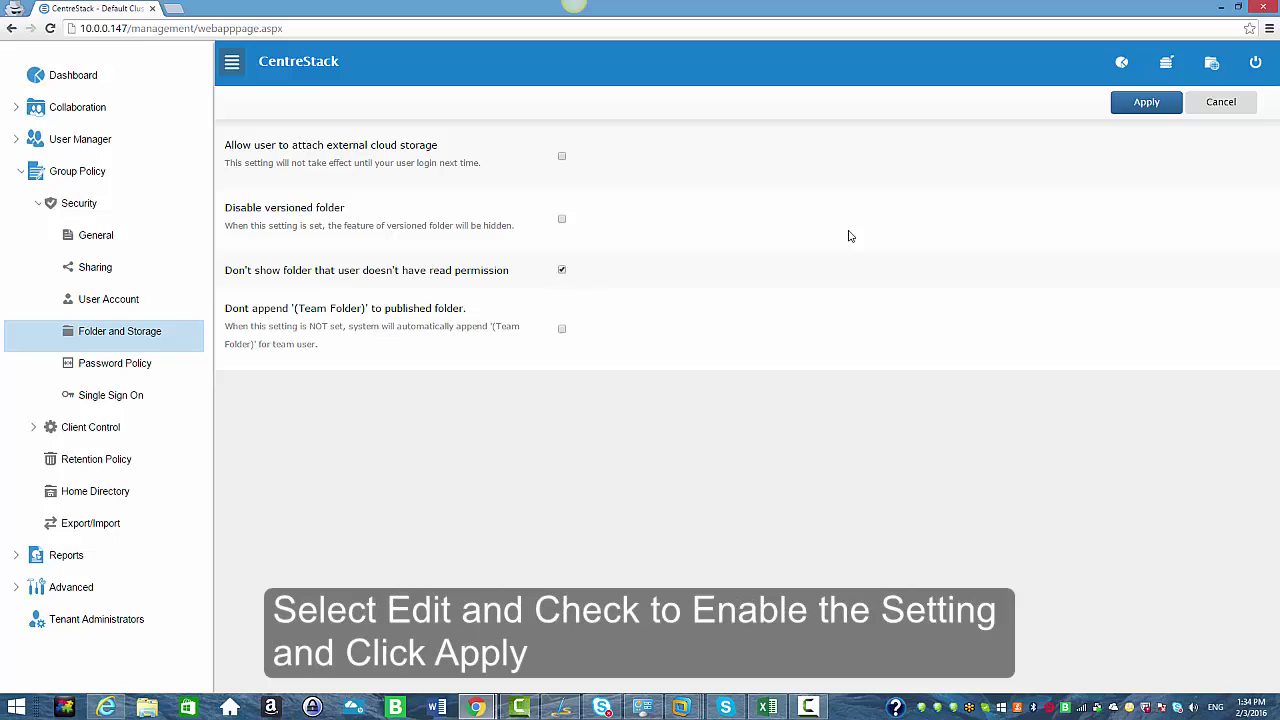
pyautogui.click(1149, 108)
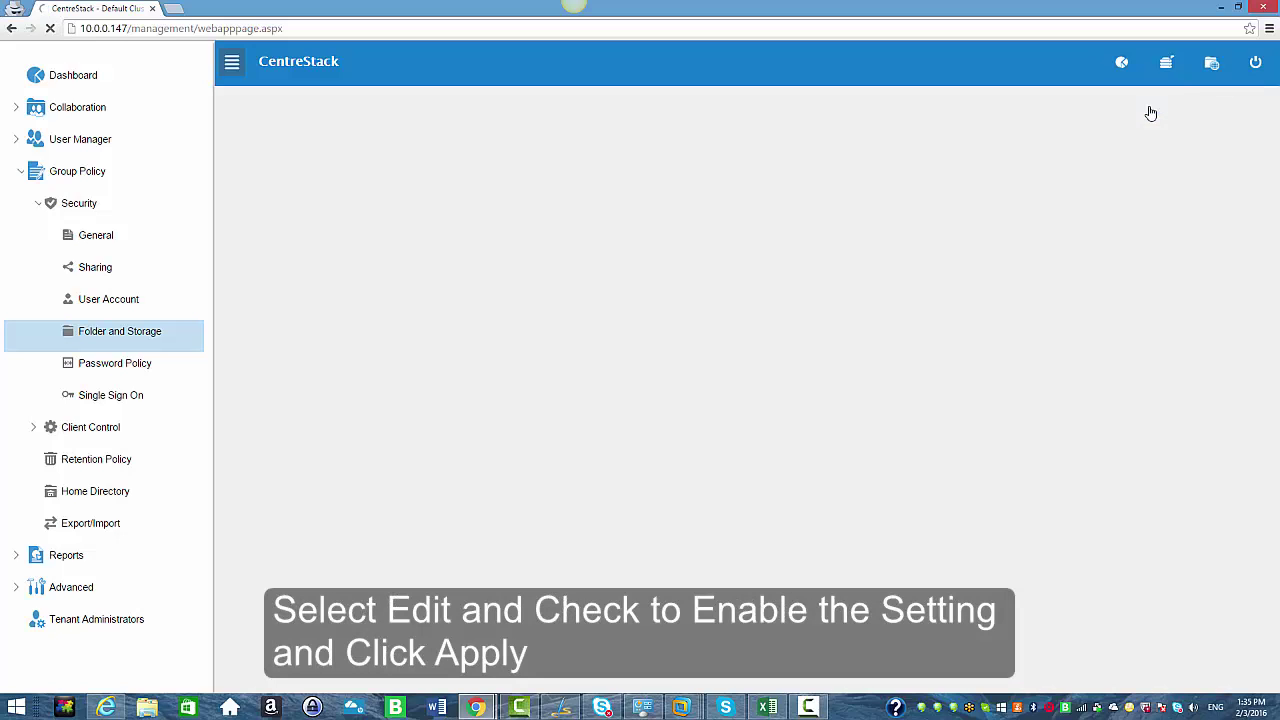
pyautogui.click(1214, 72)
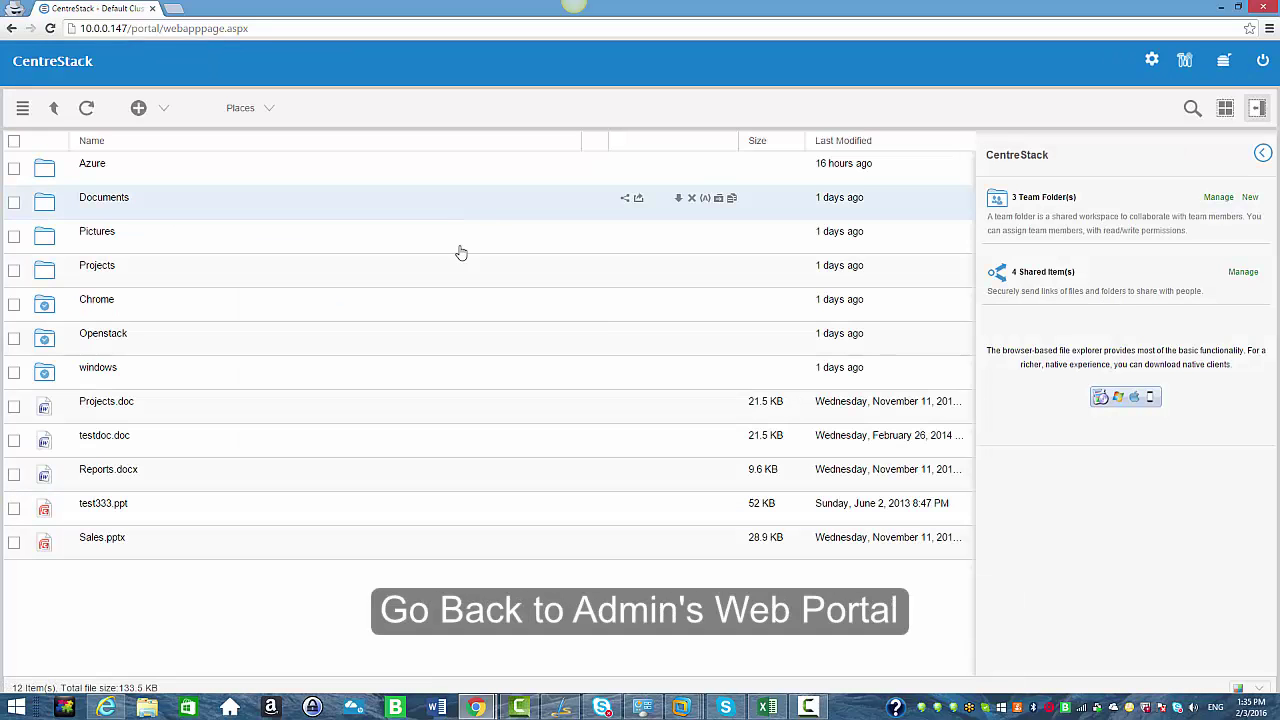
# Add user1 to Team Project's folder permissions with List, Read, Write and Delete checked
pyautogui.click(95, 266)
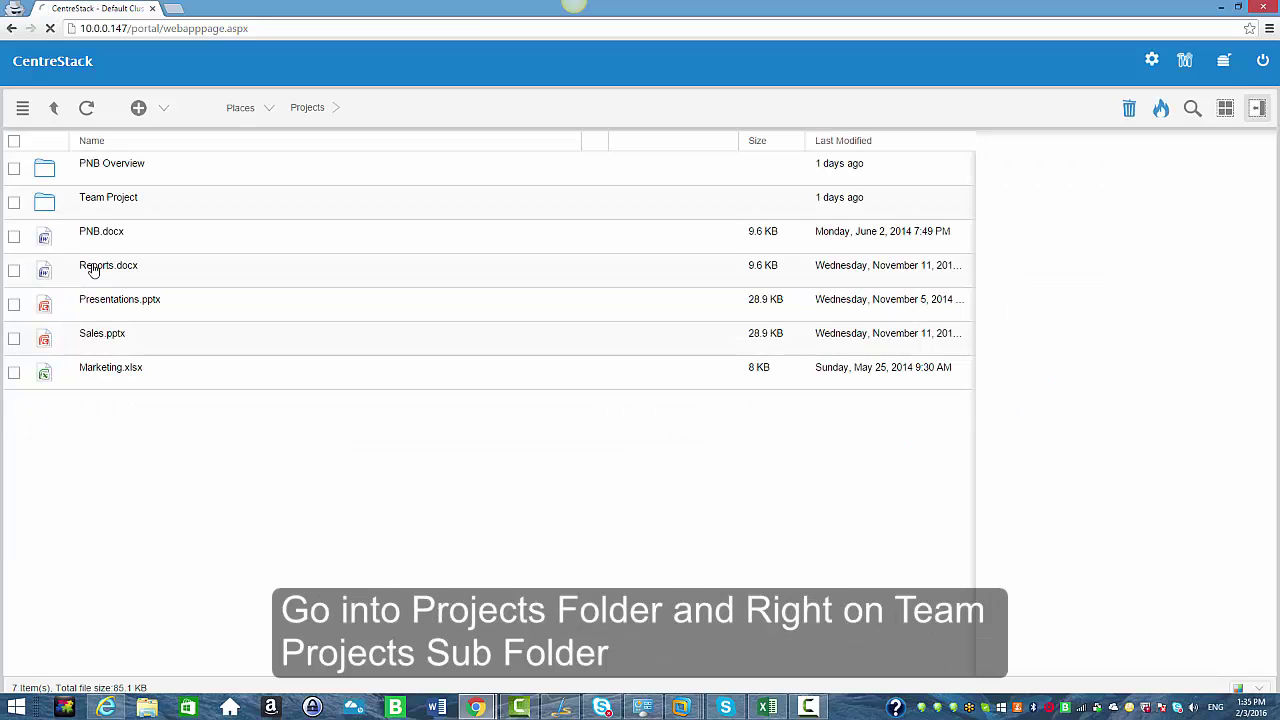
pyautogui.rightClick(104, 200)
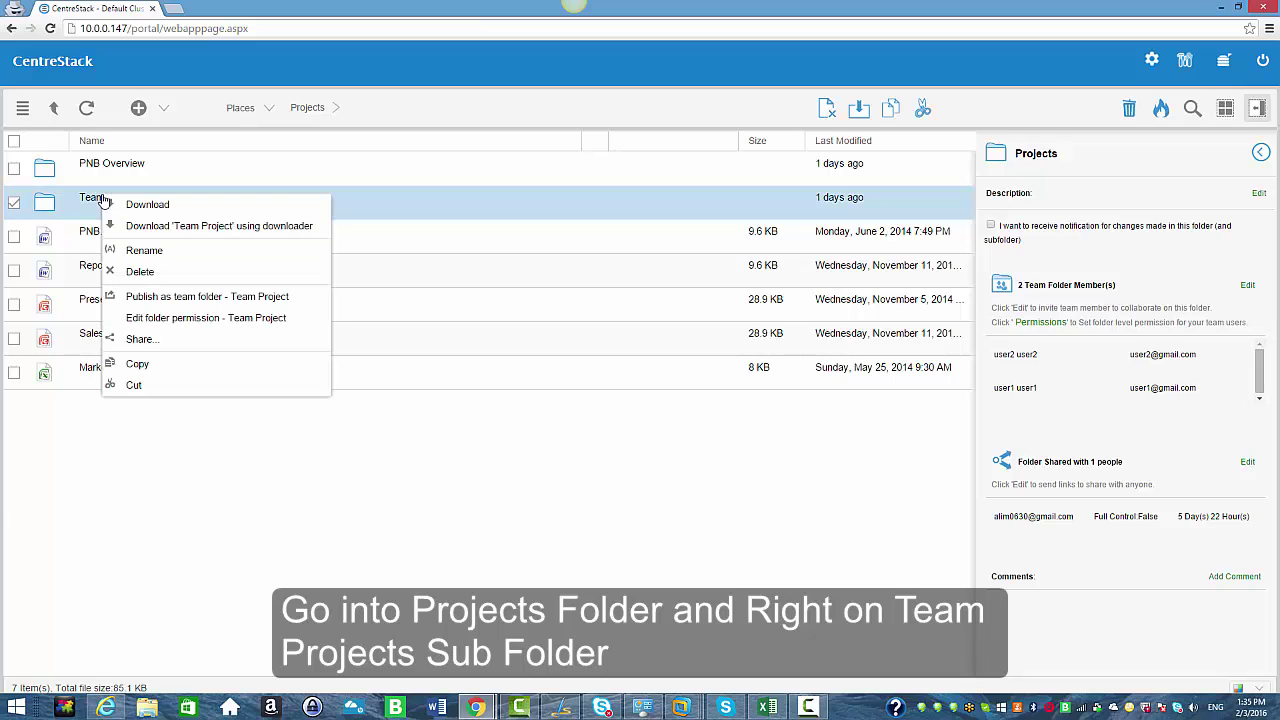
pyautogui.click(151, 320)
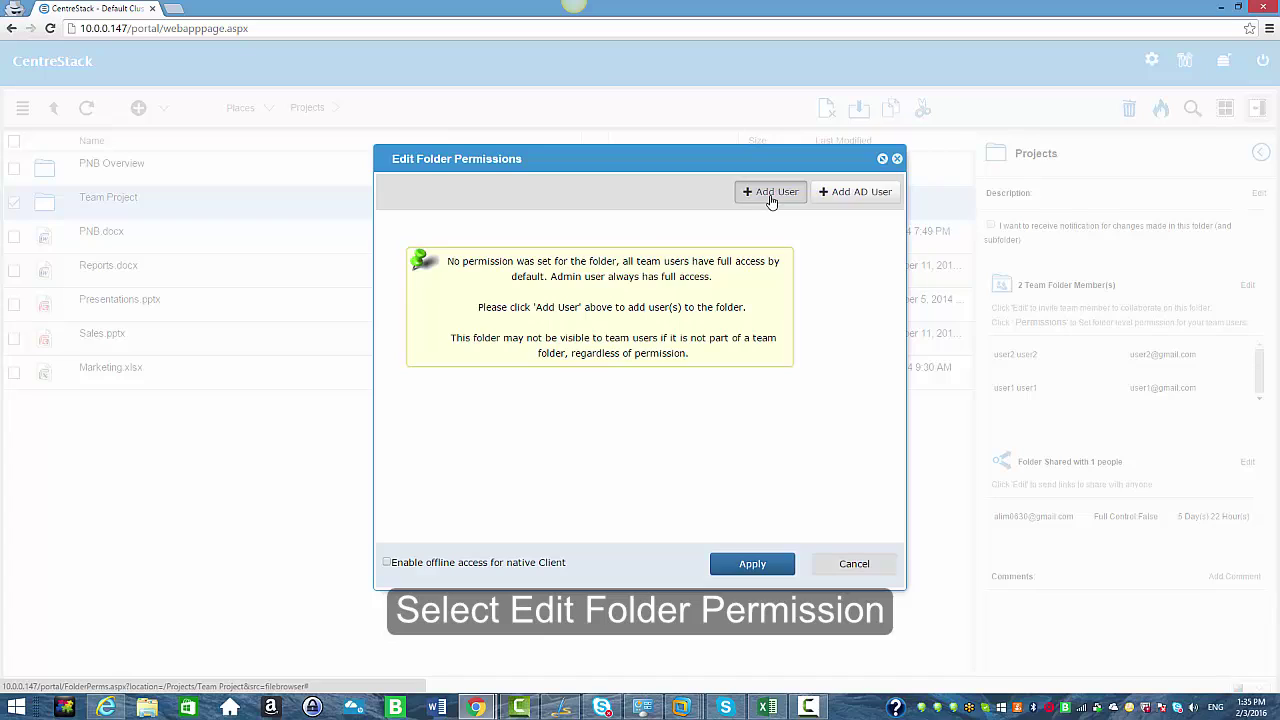
pyautogui.click(771, 198)
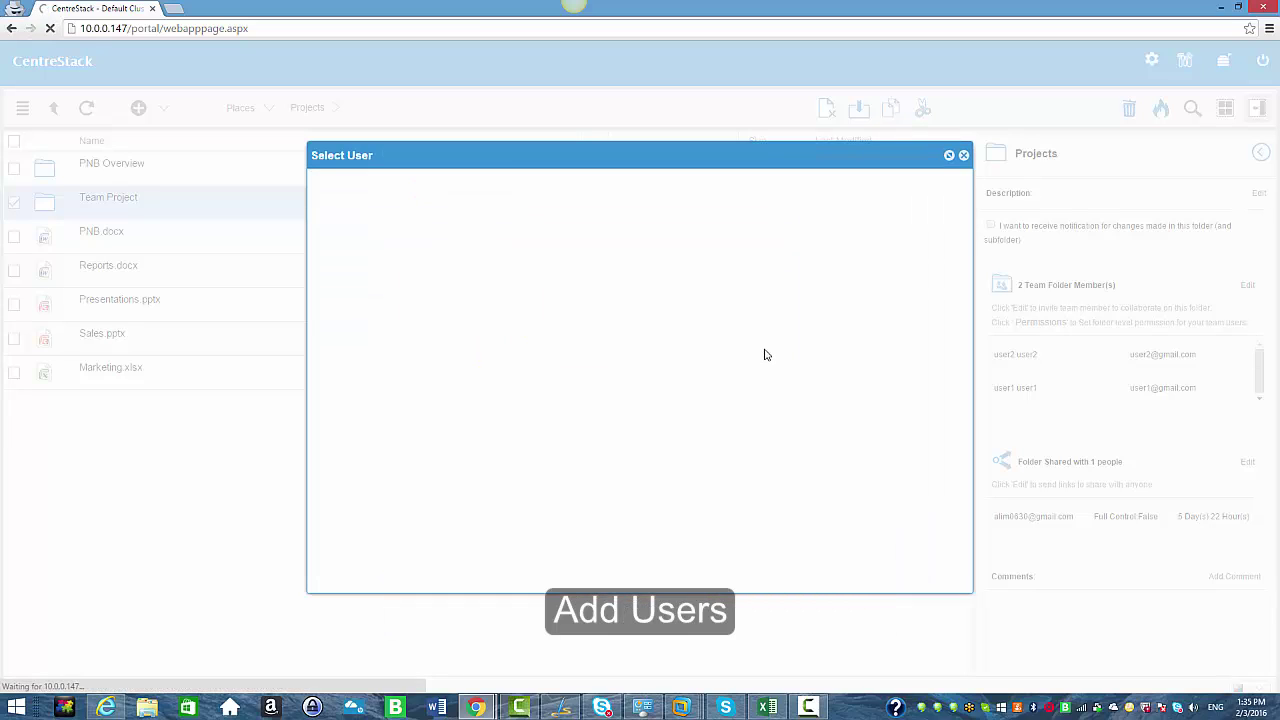
pyautogui.click(946, 273)
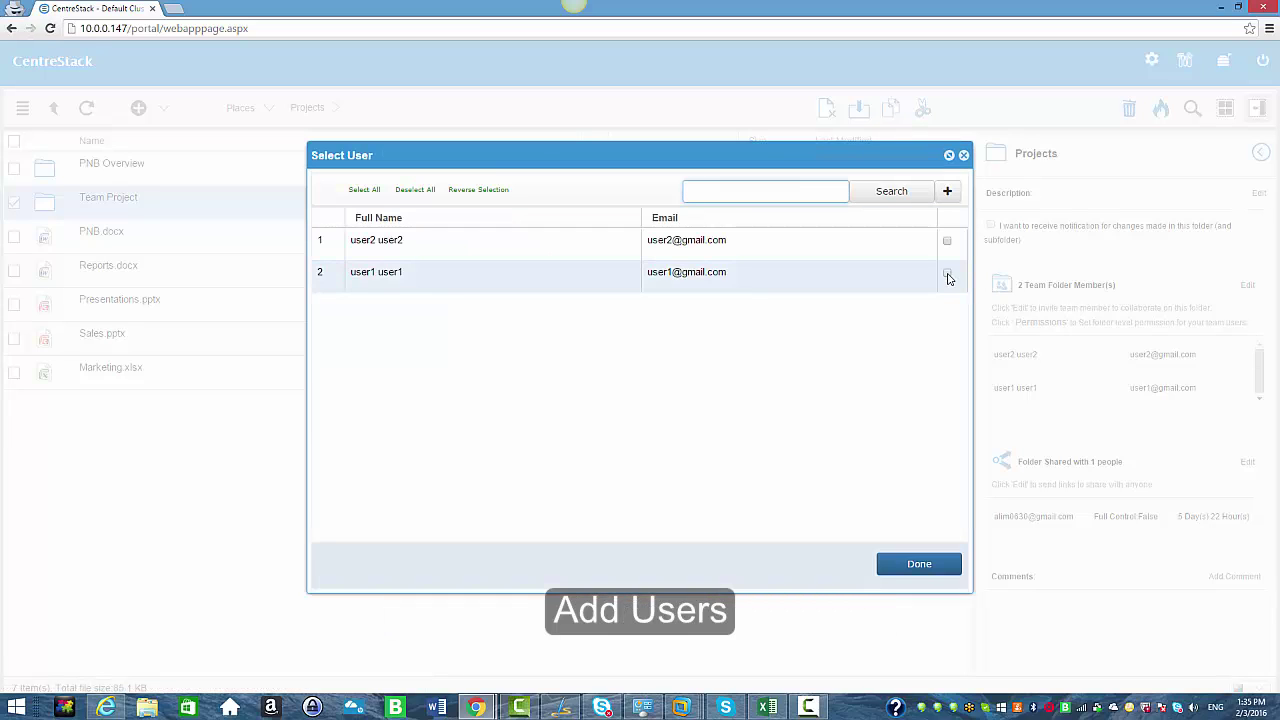
pyautogui.click(919, 564)
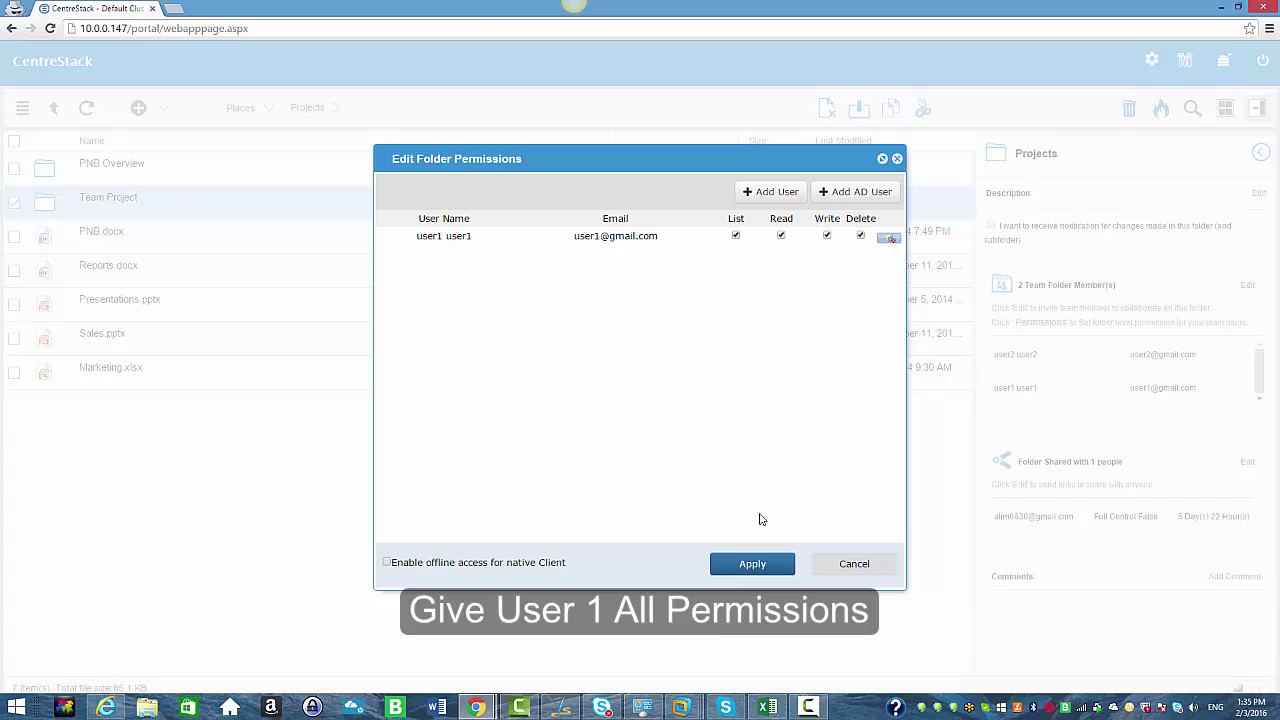
pyautogui.click(770, 570)
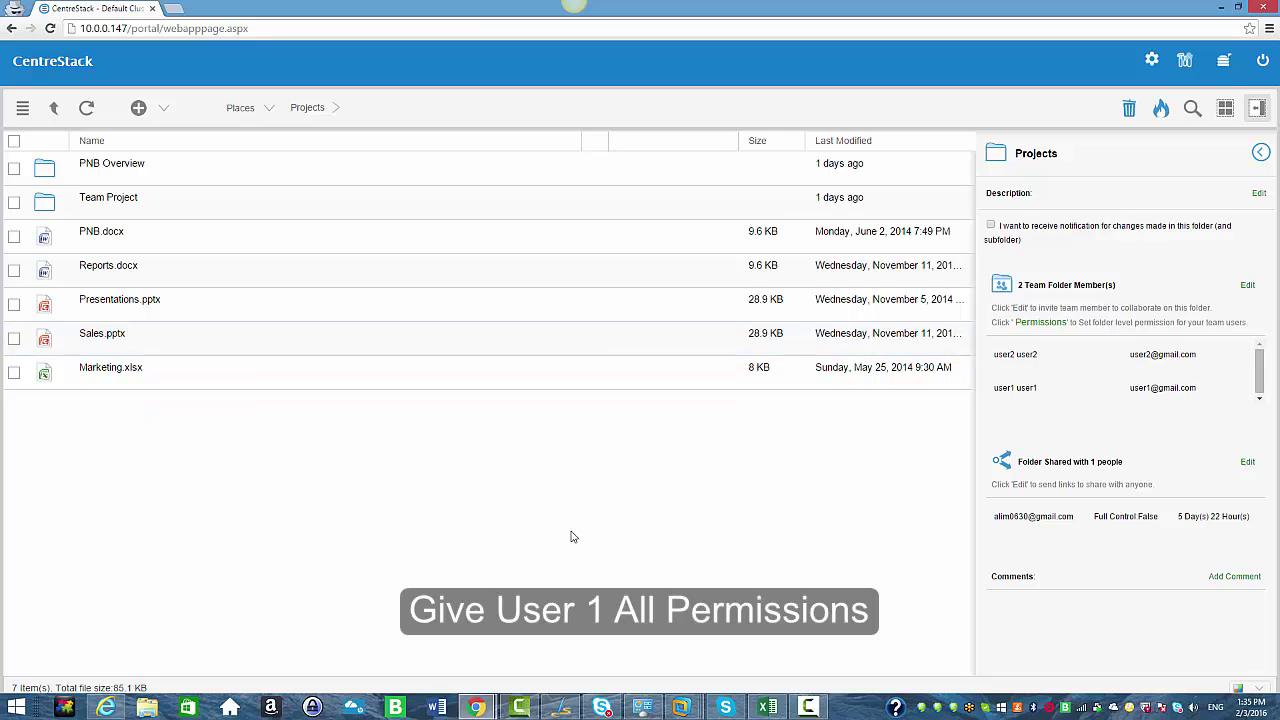
# In user1's session, refresh and open Projects > Team Project to confirm its files are visible
pyautogui.click(106, 707)
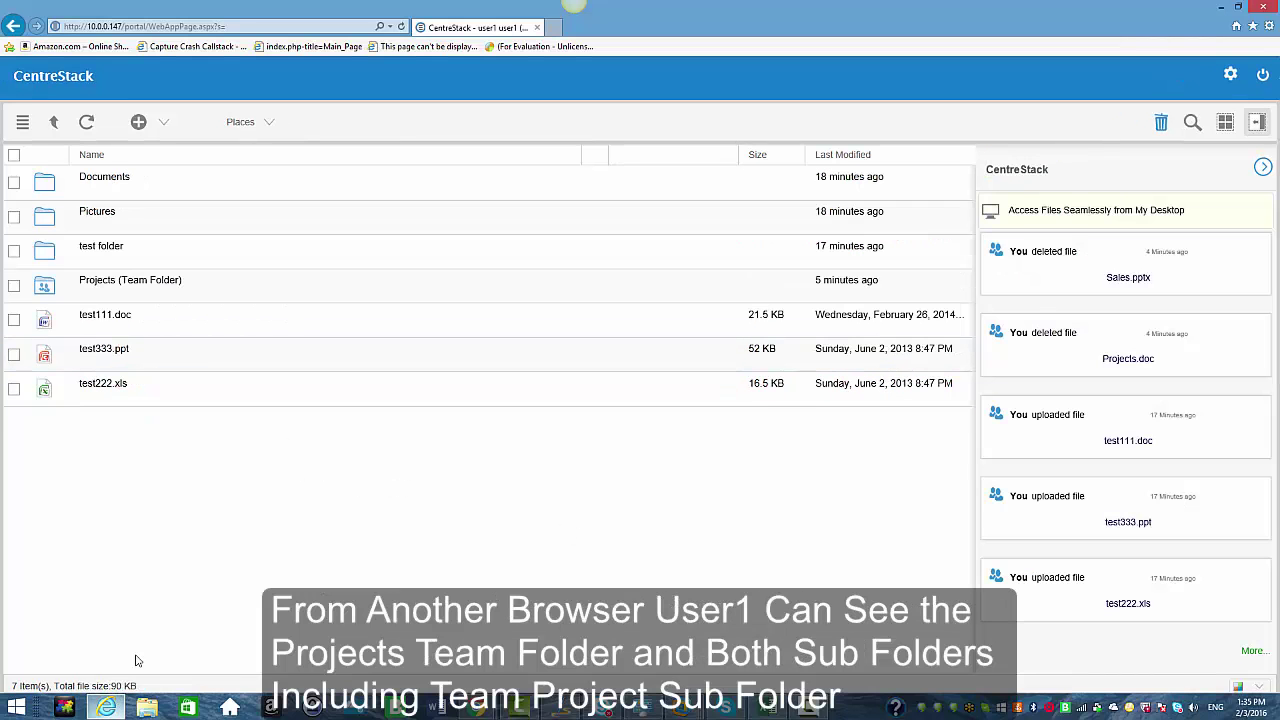
pyautogui.click(86, 121)
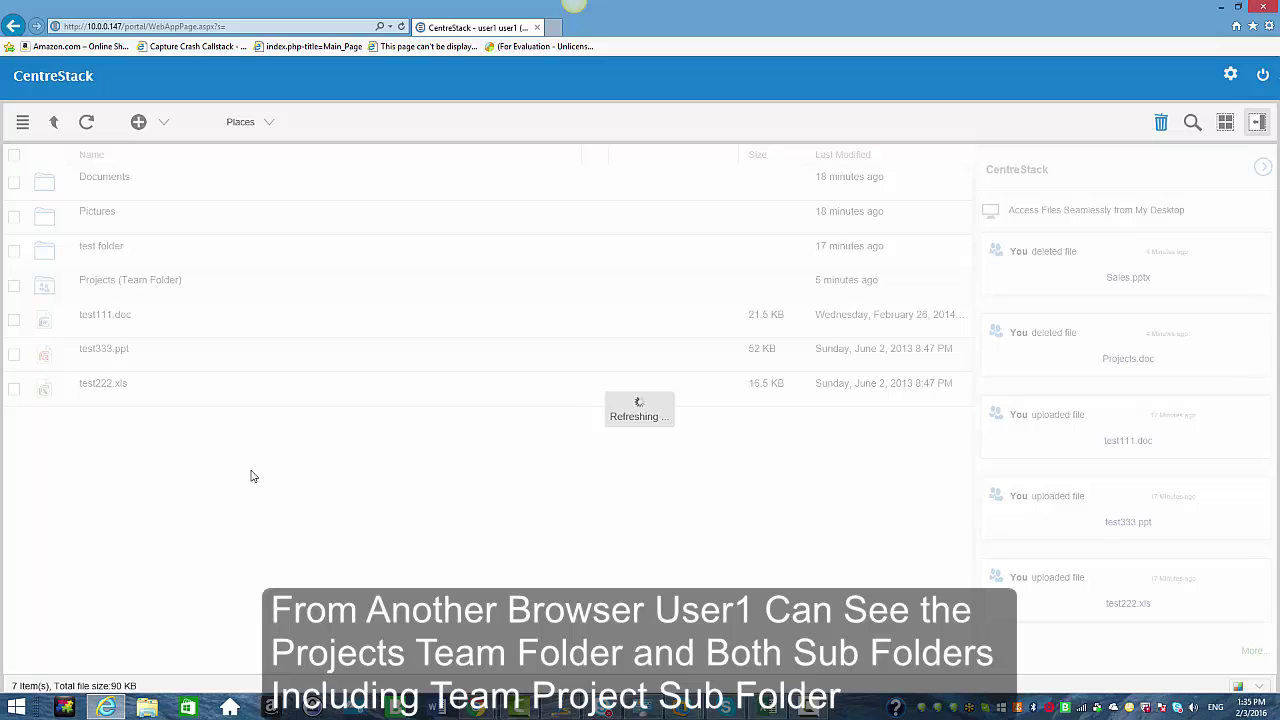
pyautogui.click(123, 286)
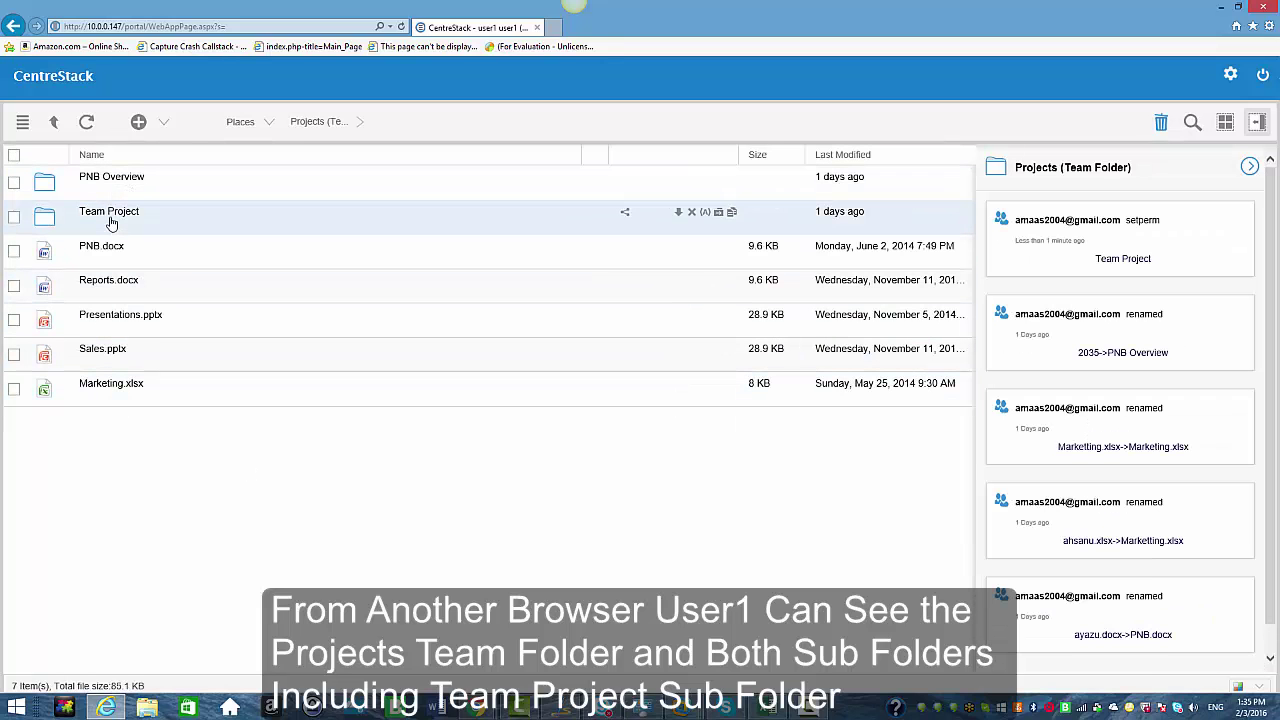
pyautogui.click(110, 212)
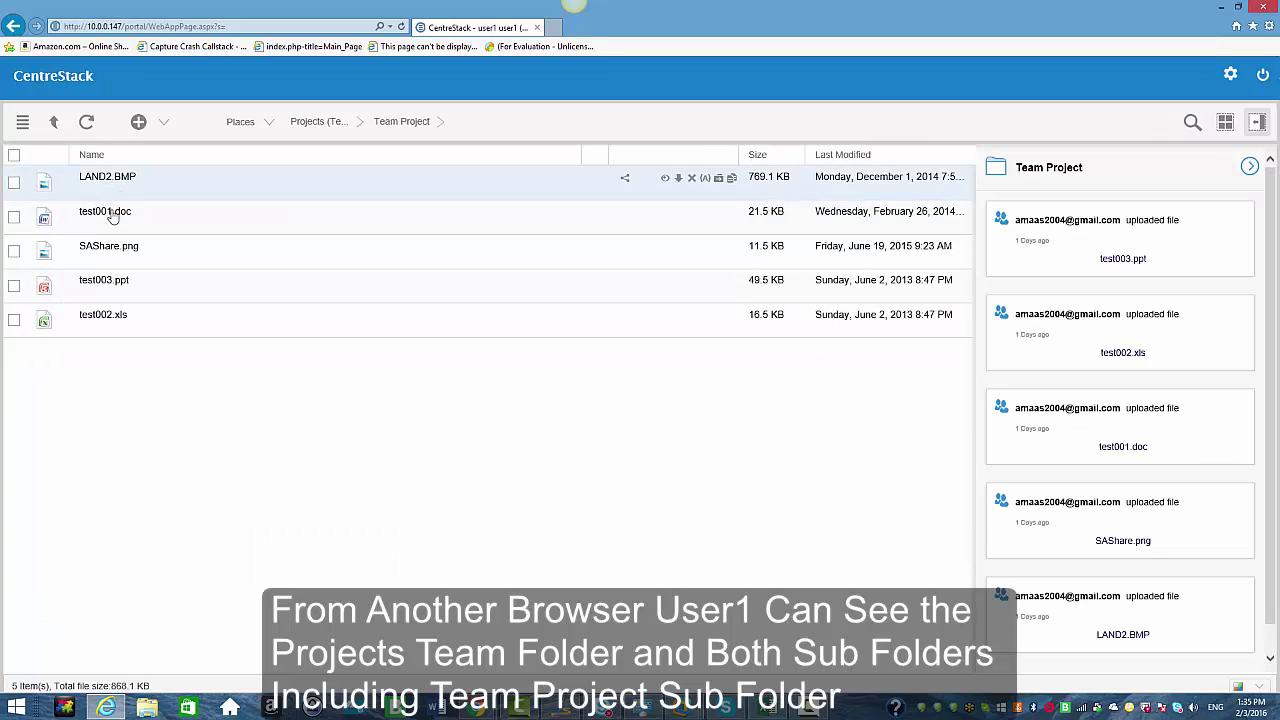
pyautogui.click(57, 123)
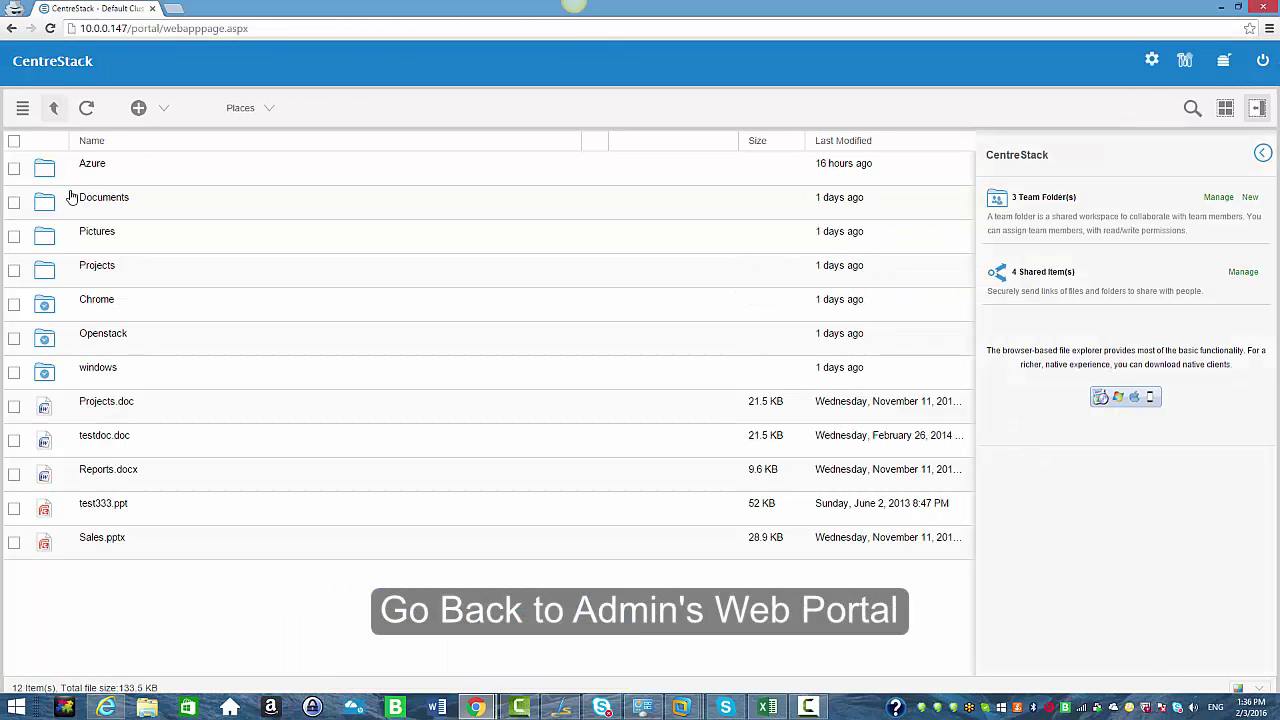
# Add user2 to Team Project's permissions with only List allowed, unchecking Read, Write and Delete
pyautogui.click(102, 270)
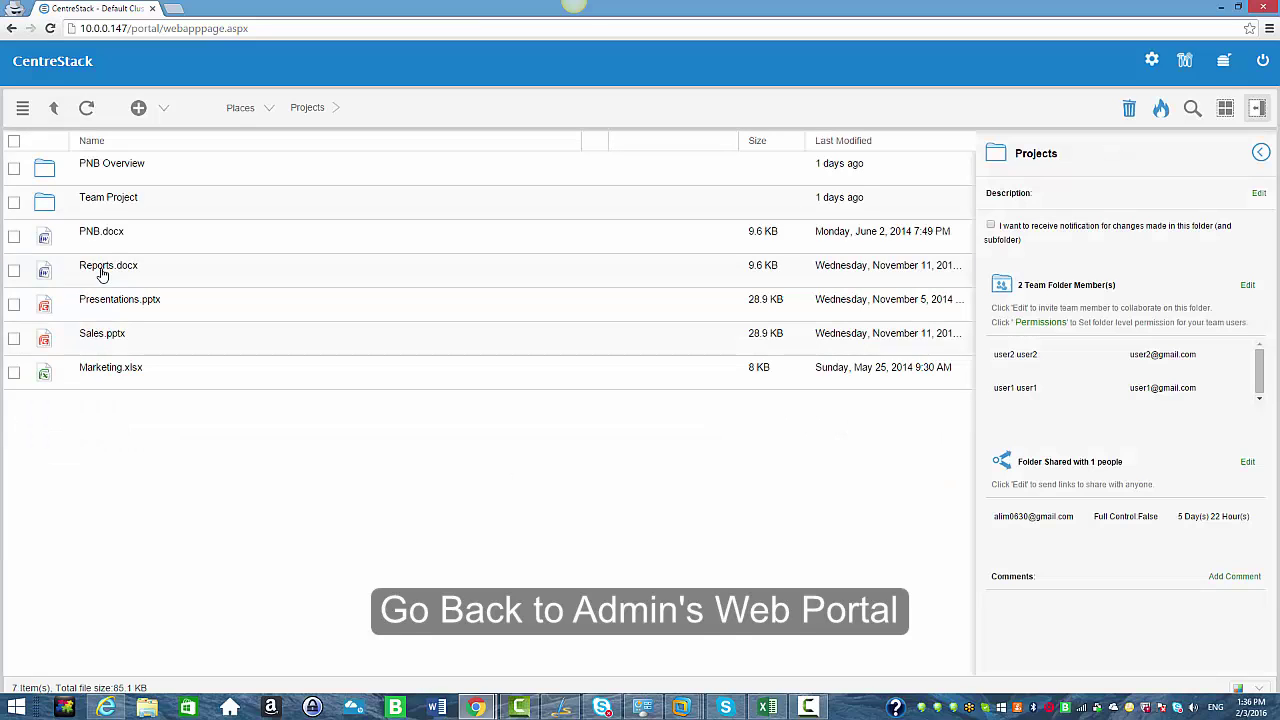
pyautogui.rightClick(115, 204)
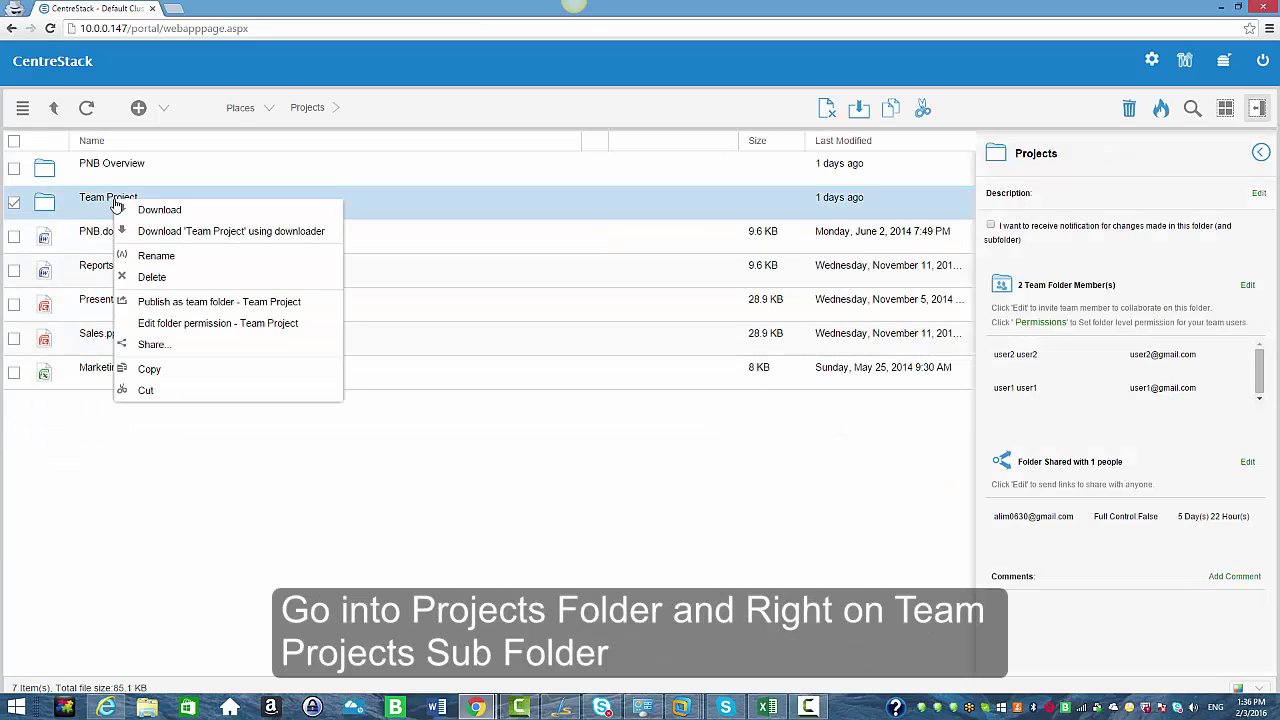
pyautogui.click(167, 325)
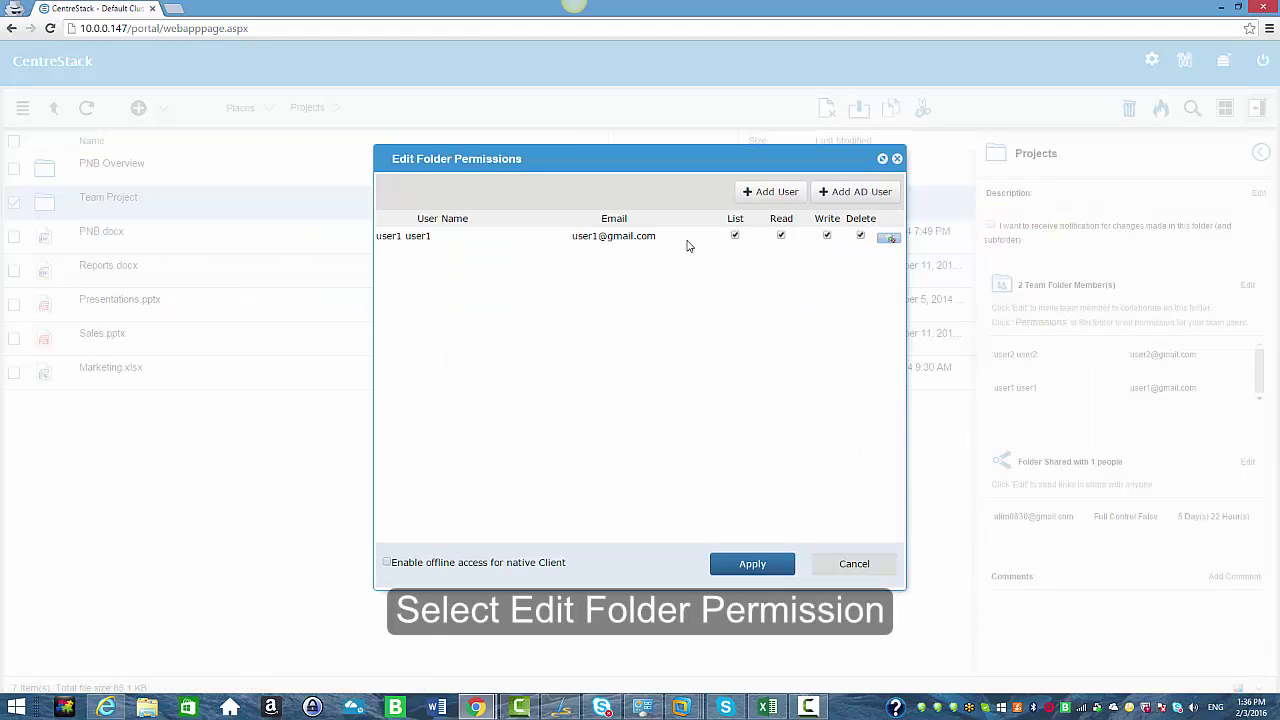
pyautogui.click(775, 193)
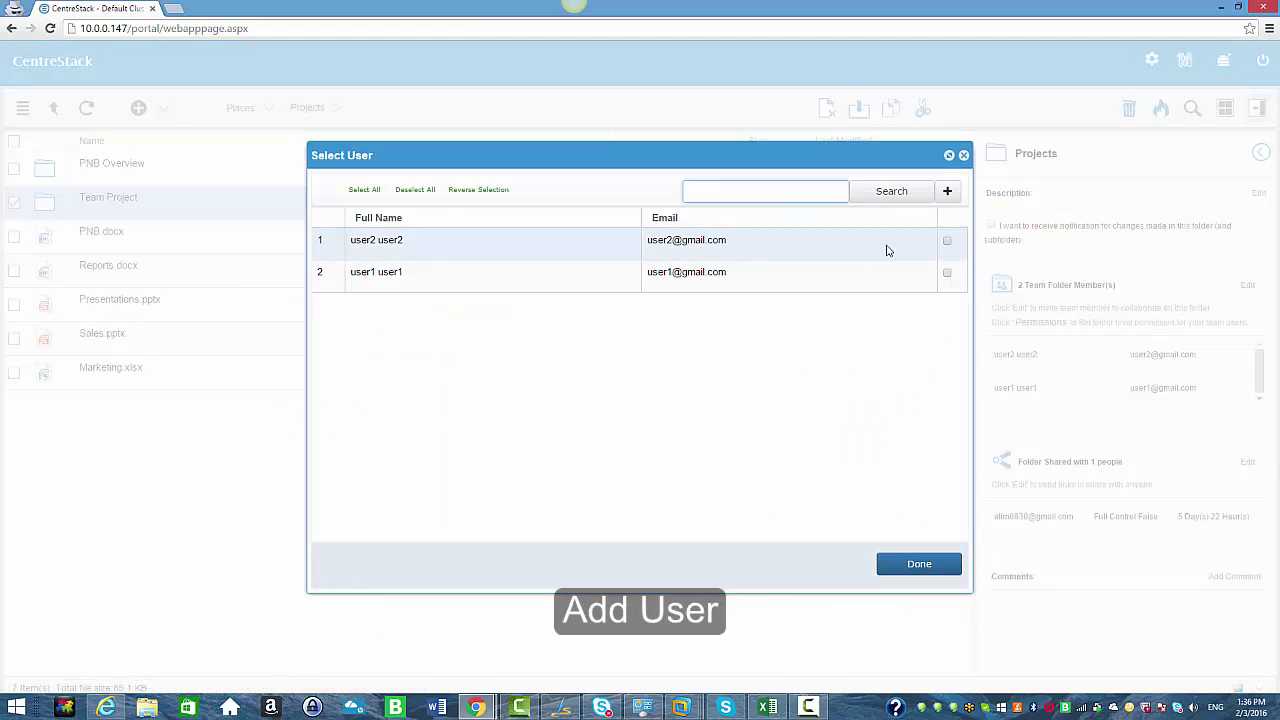
pyautogui.click(947, 243)
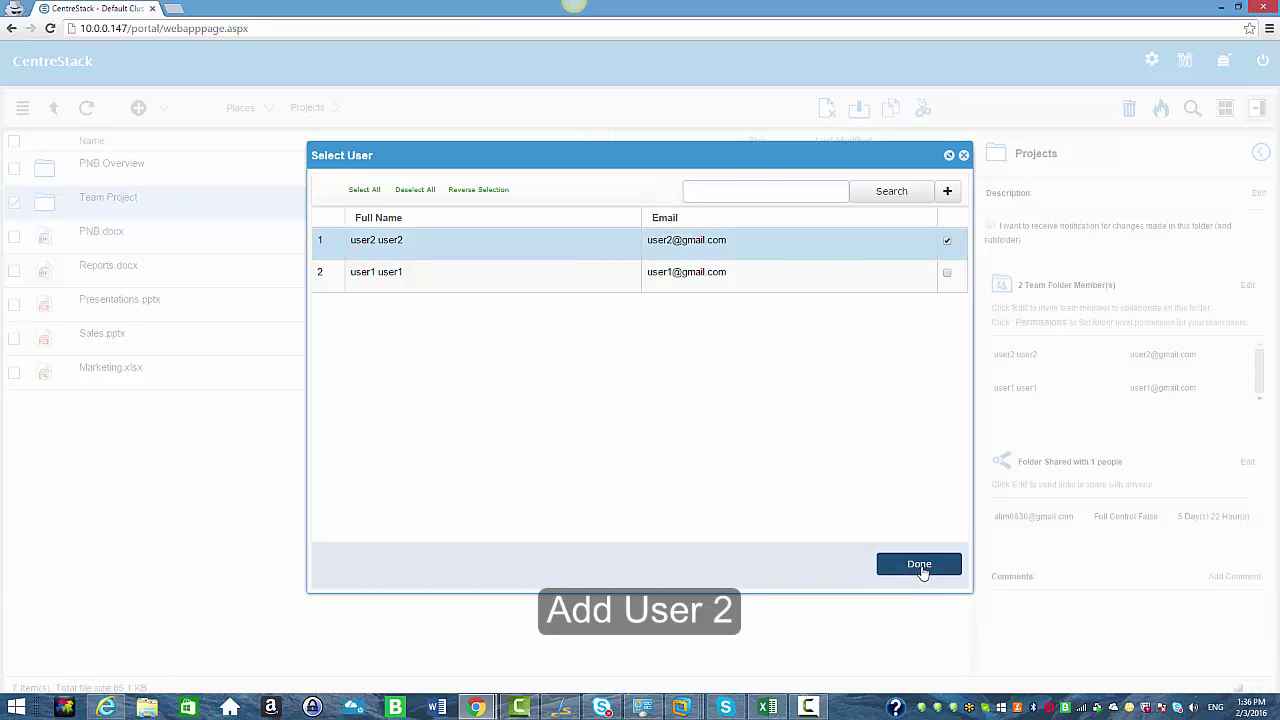
pyautogui.click(918, 565)
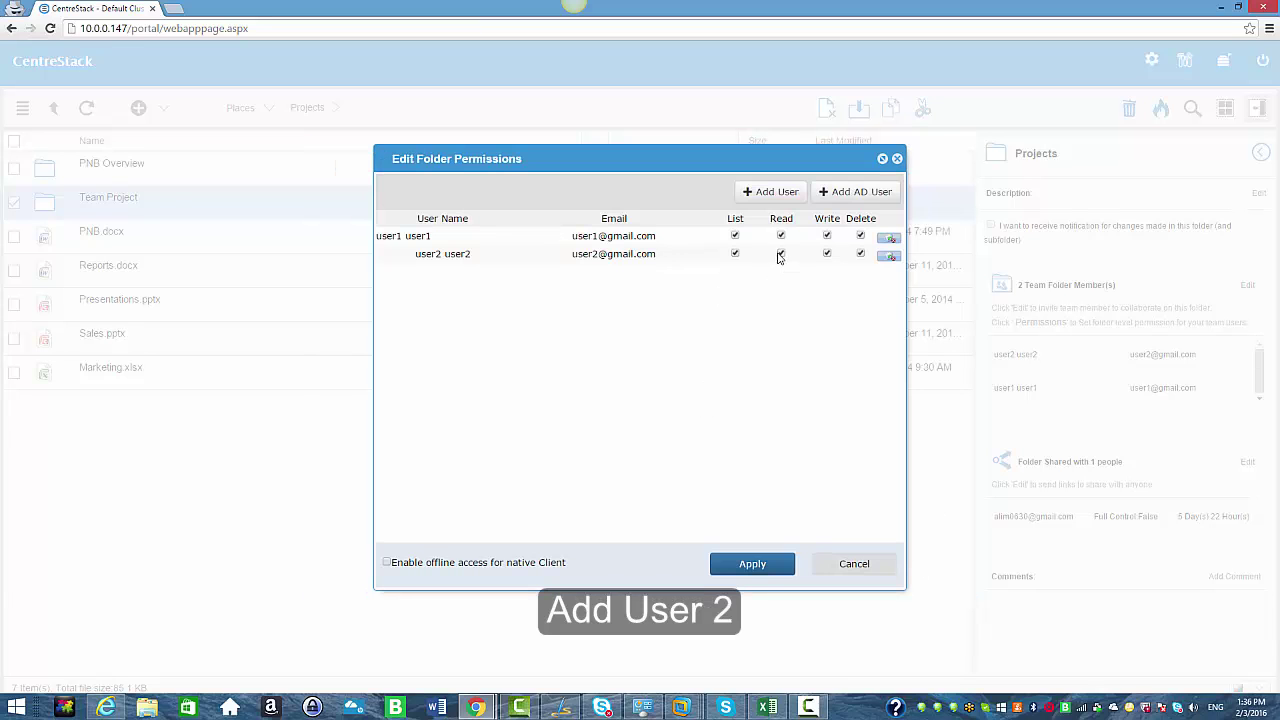
pyautogui.click(827, 254)
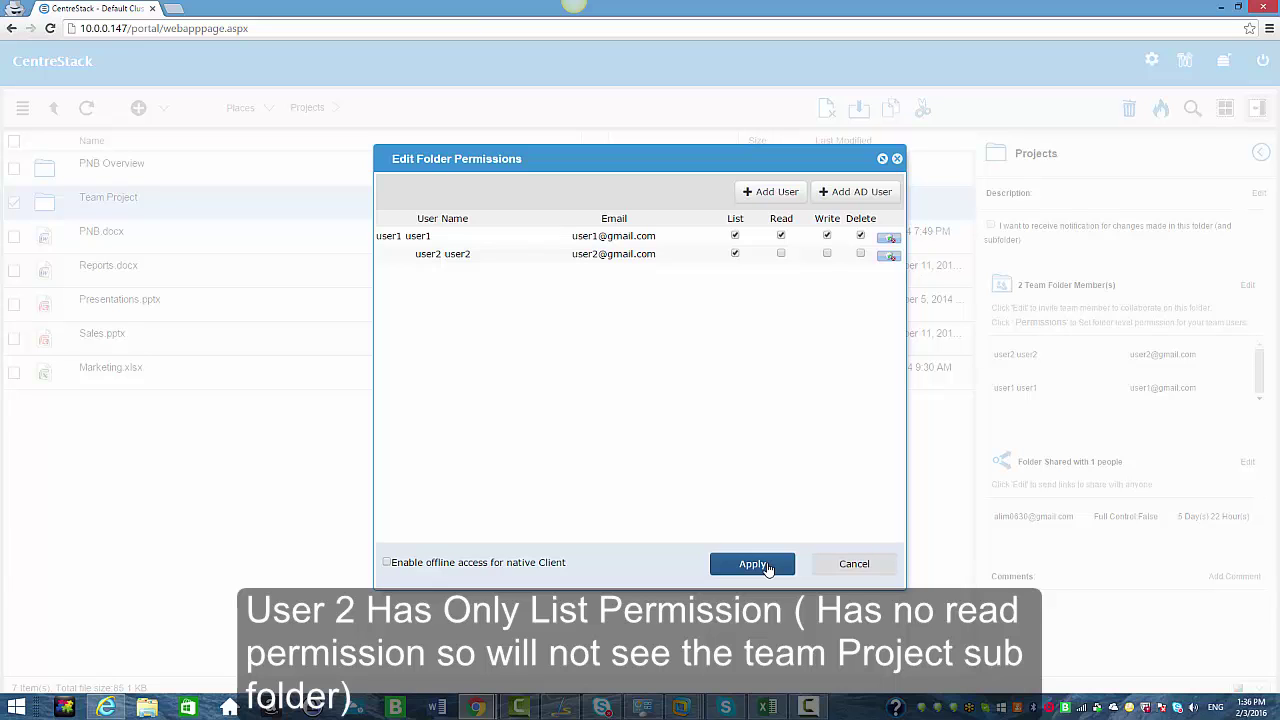
pyautogui.click(766, 568)
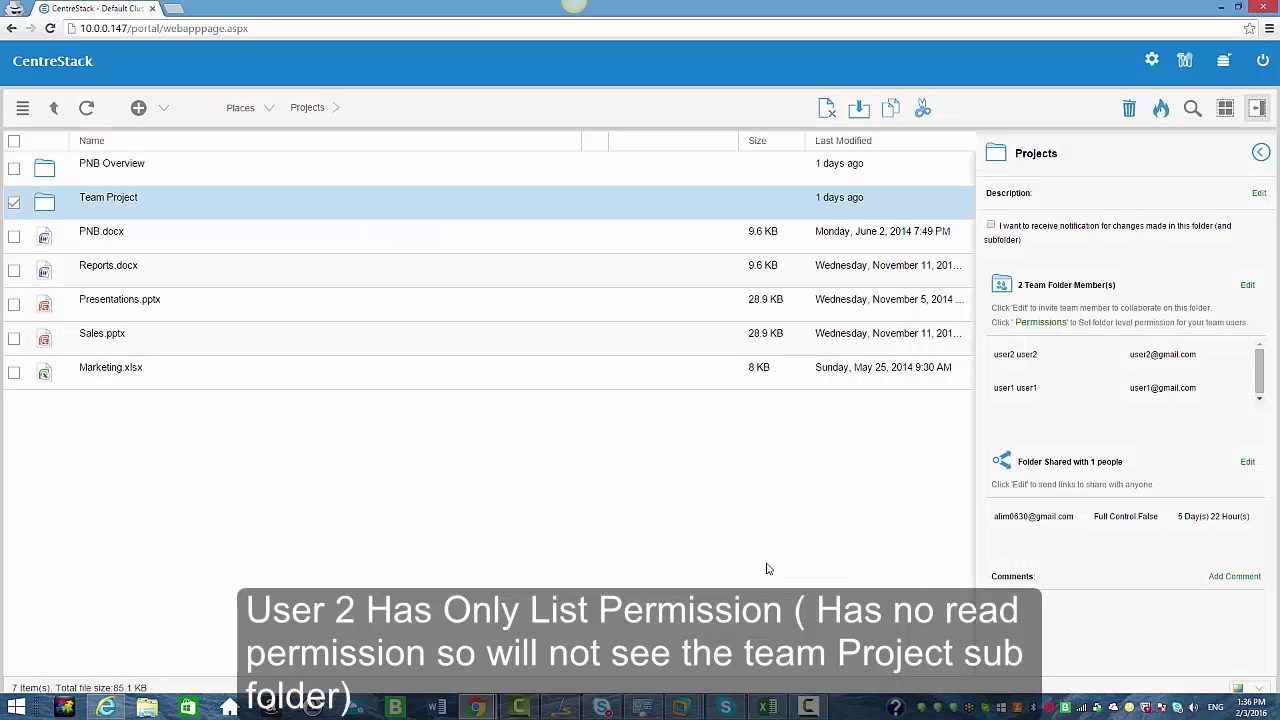
pyautogui.click(14, 203)
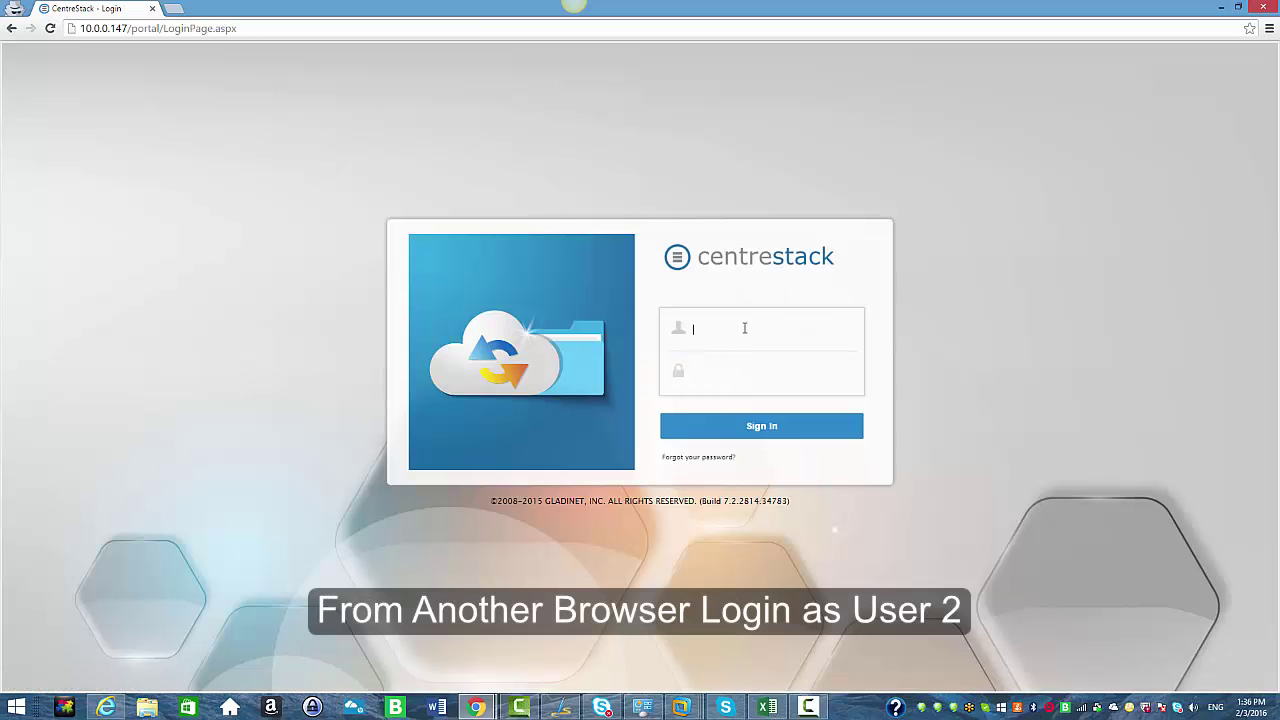
# Sign in as user2 and open the Projects team folder, which shows no Team Project
pyautogui.write('user')
pyautogui.write('2')
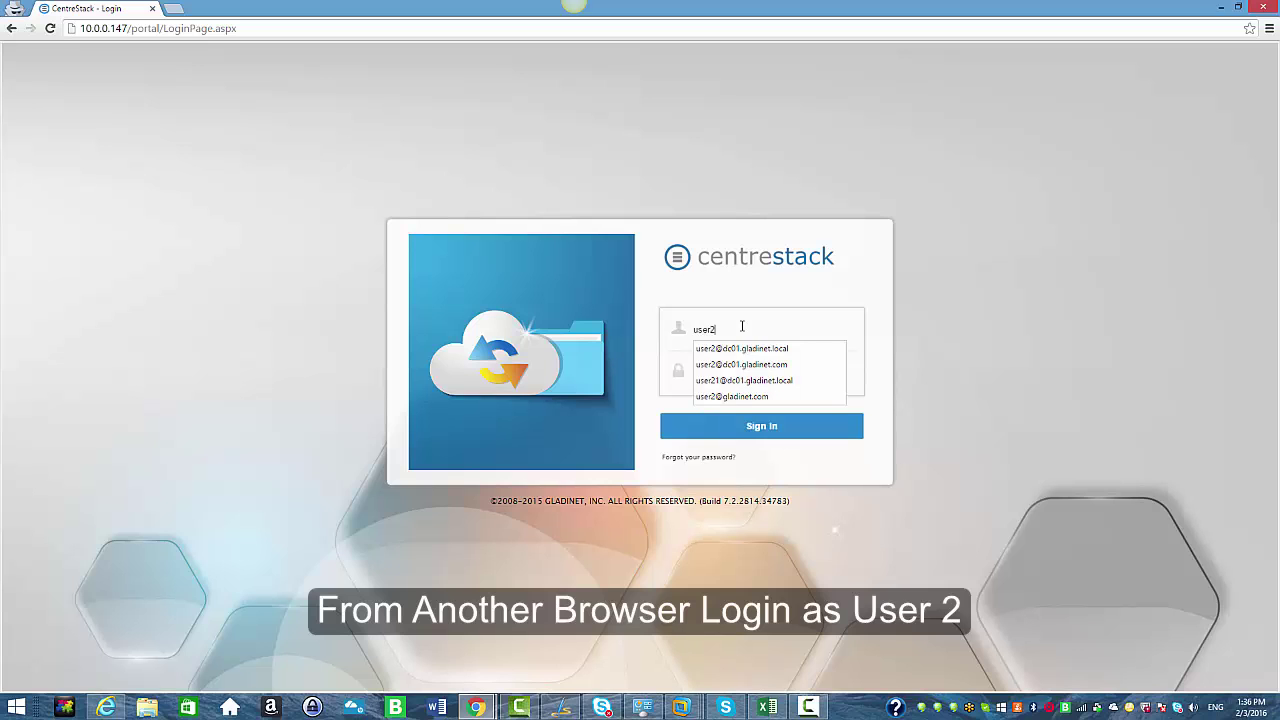
pyautogui.click(737, 426)
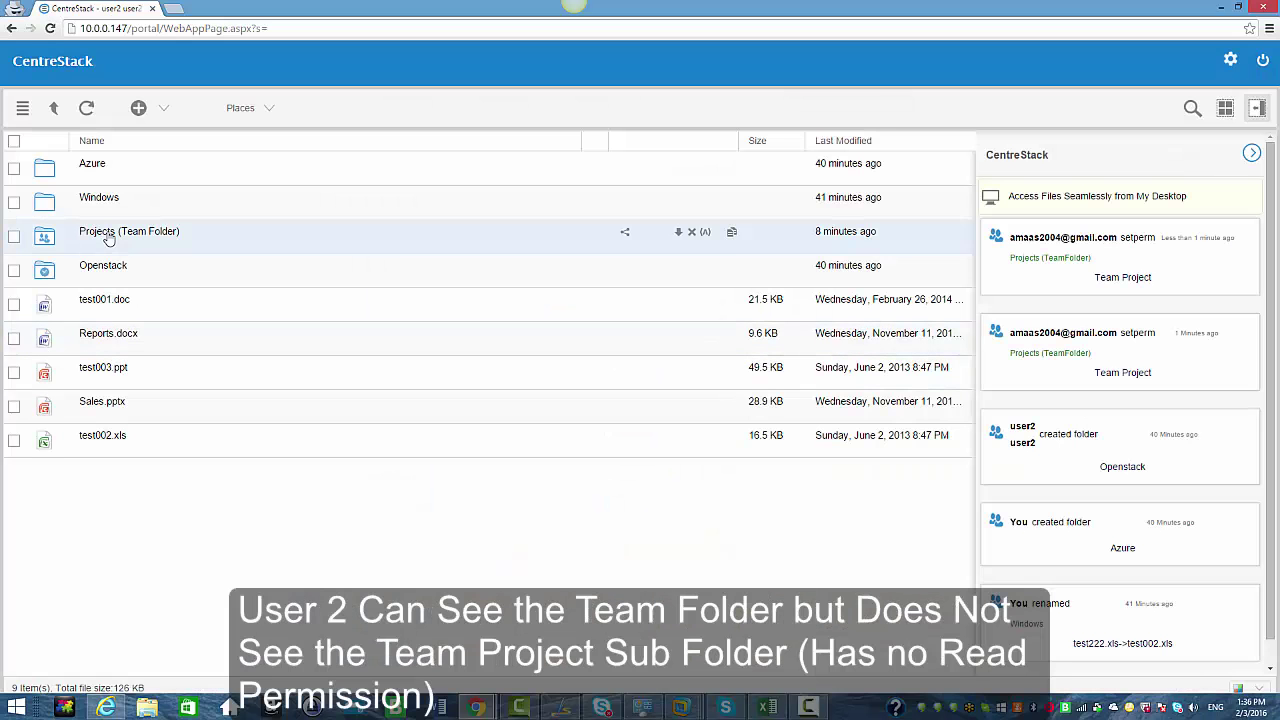
pyautogui.click(108, 236)
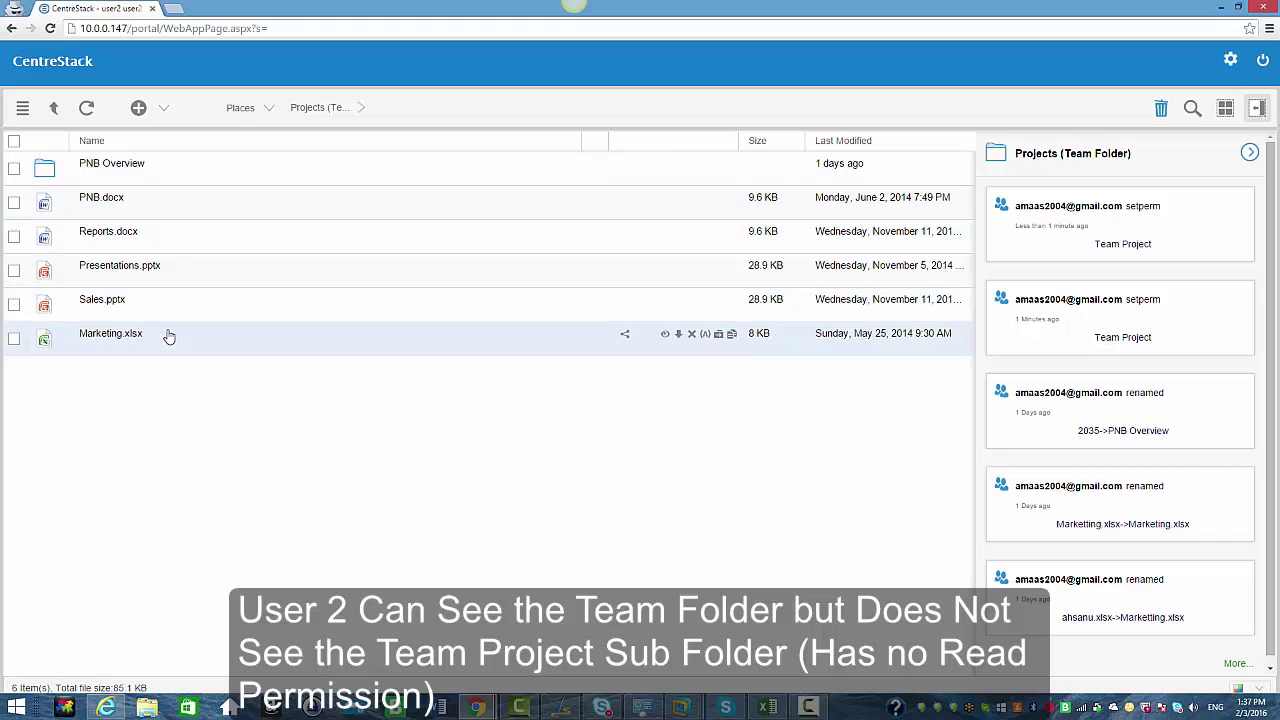
# Compare with user1's session, where Projects still lists Team Project, then return to user2's browser
pyautogui.click(106, 707)
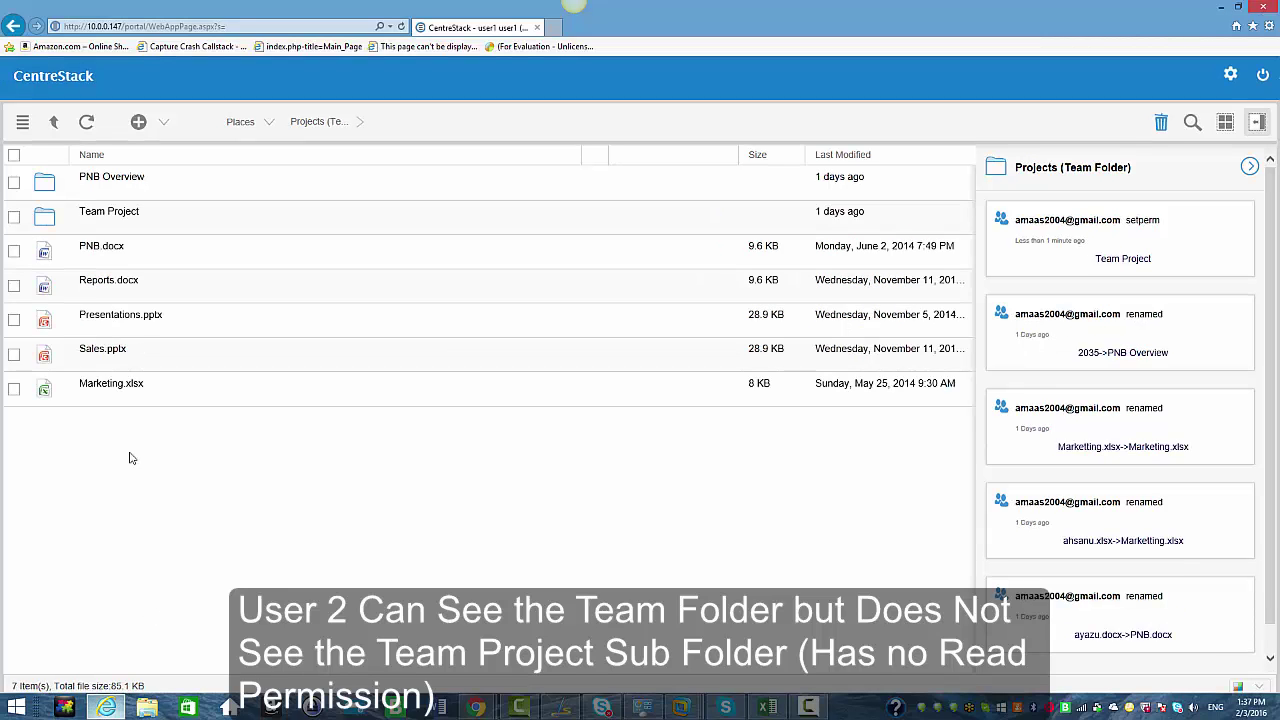
pyautogui.click(54, 122)
pyautogui.click(105, 281)
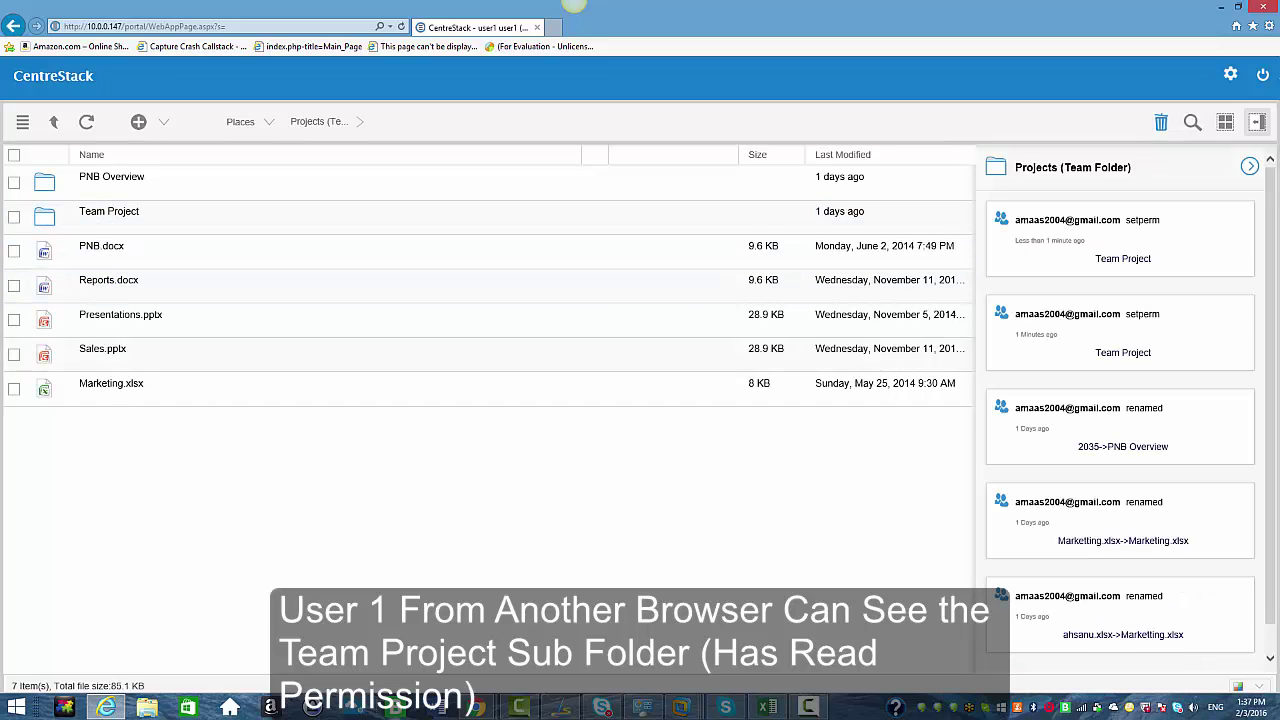
pyautogui.moveTo(478, 706)
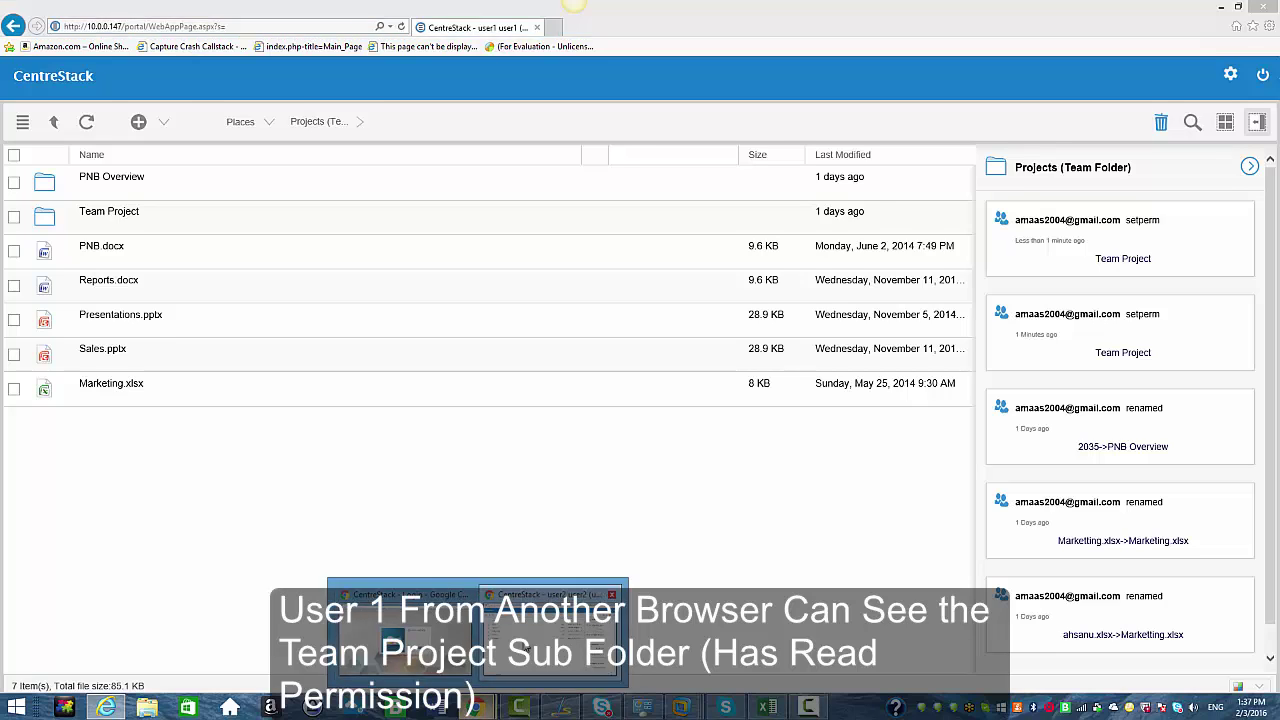
pyautogui.click(525, 648)
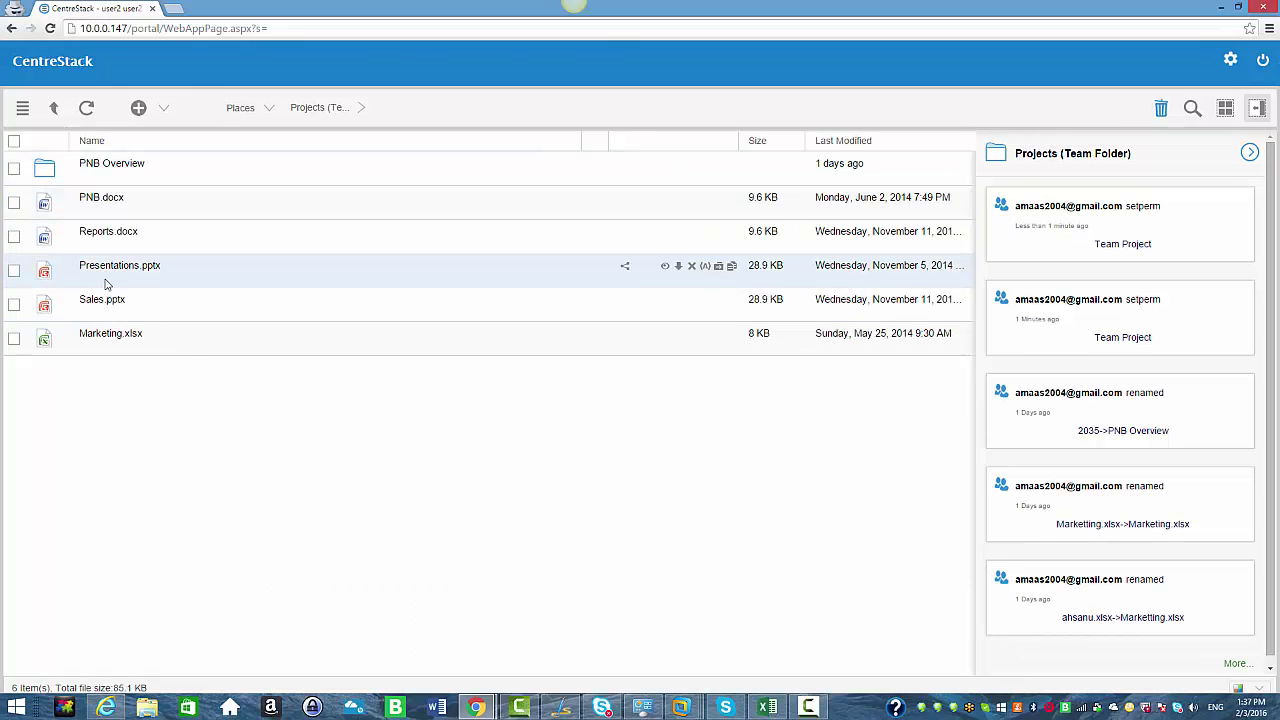